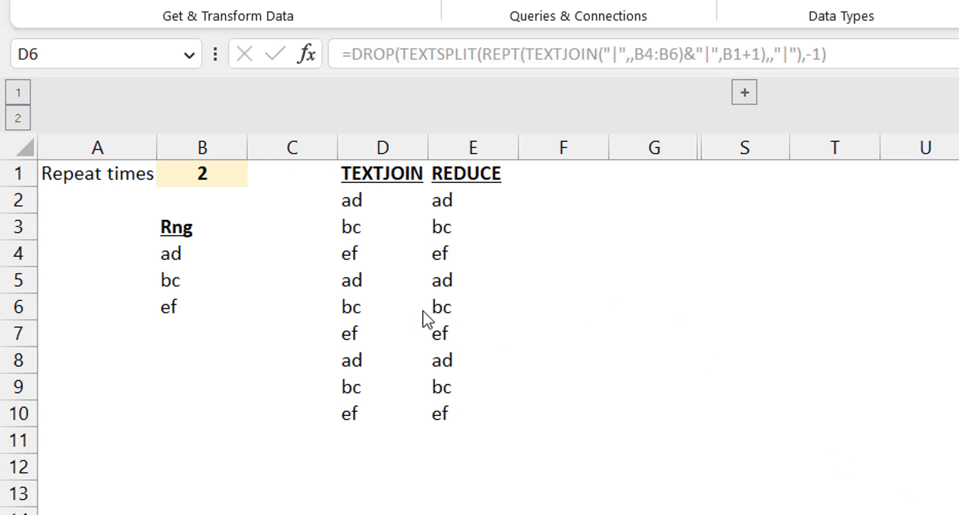
- Select the source values in B4:B6 and set the repeat count in B1 to 3
drag(186, 262, 201, 324)
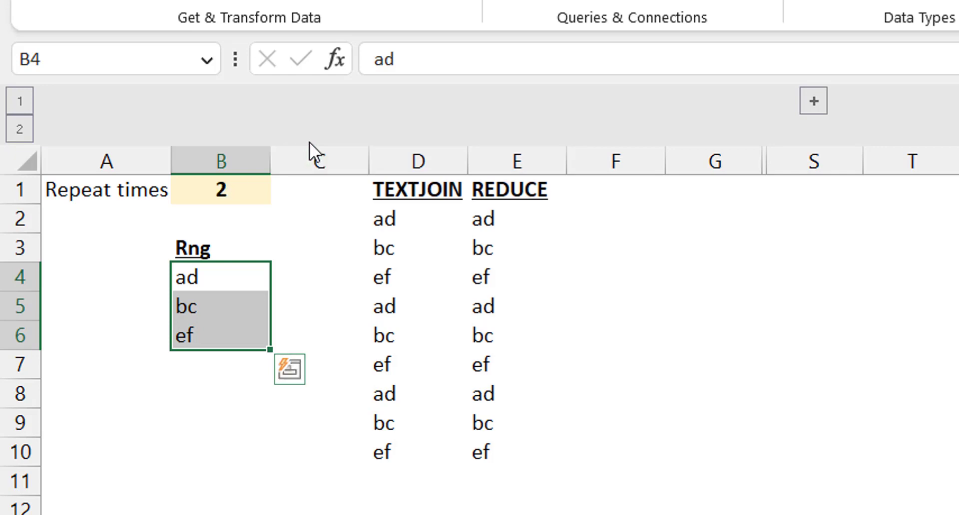
click(222, 190)
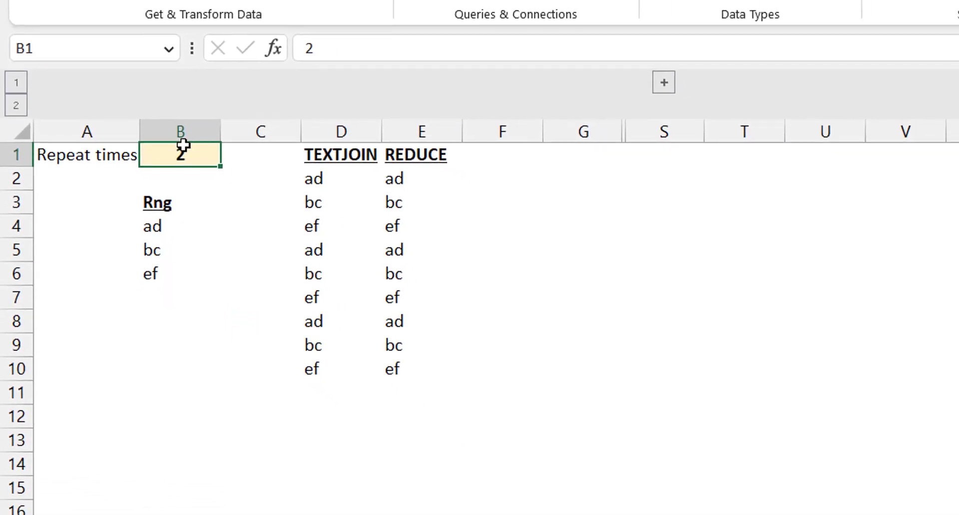
text(3)
key(ctrl+Return)
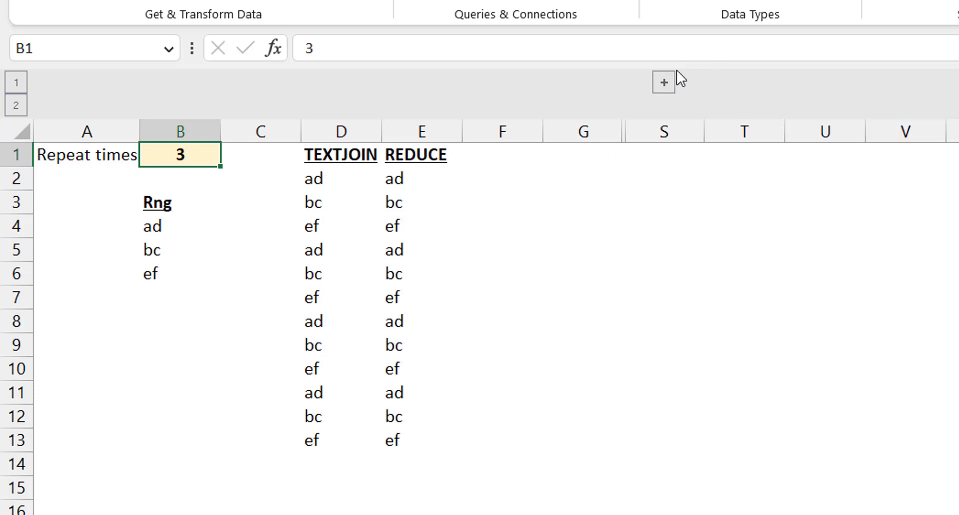
- Expand the collapsed column group and examine the two-dimensional source range H2:J3
click(664, 82)
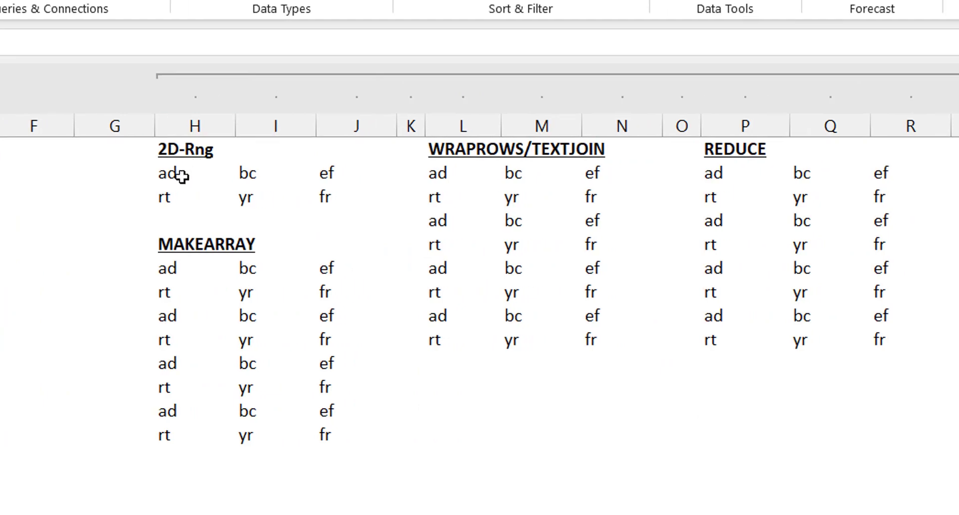
click(206, 176)
mouse_move(180, 177)
mouse_down()
mouse_move(276, 208)
mouse_move(396, 207)
mouse_move(329, 201)
mouse_up()
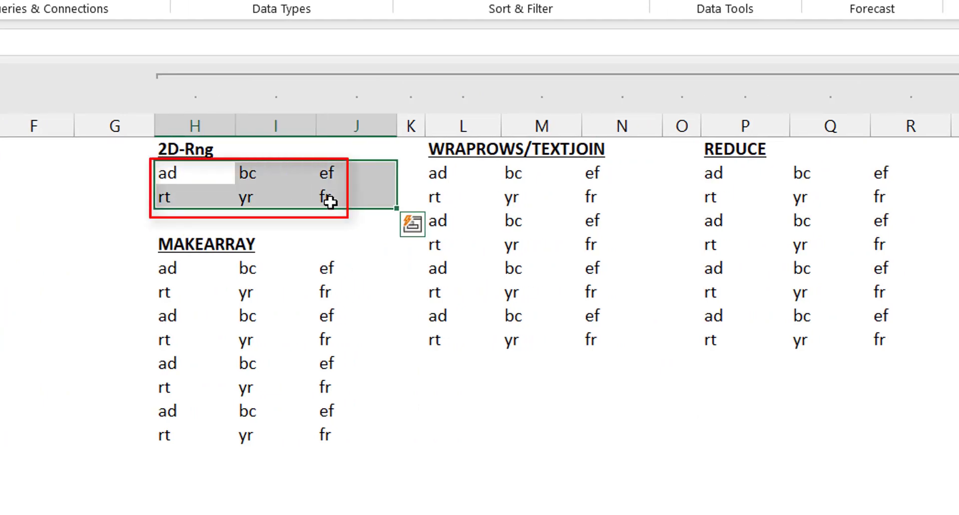
click(184, 171)
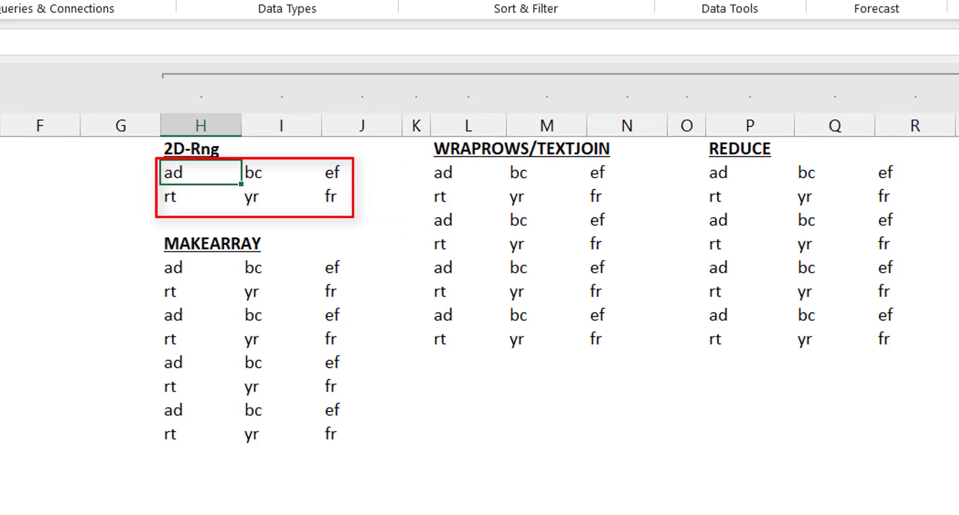
- Set the repeat count in B1 to 2 and select the first cell of the 2D range
click(67, 124)
text(3)
key(BackSpace)
text(2)
key(ctrl+Return)
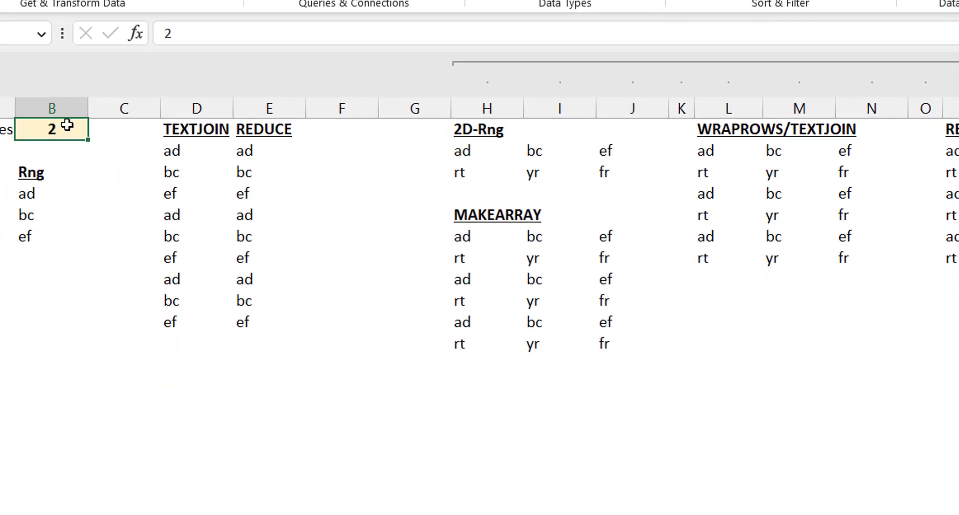
click(477, 150)
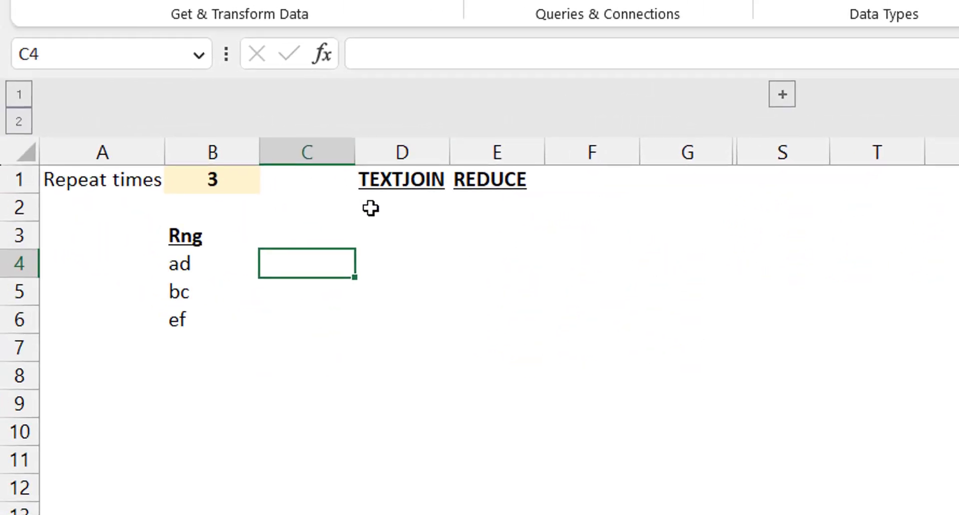
- Enter =TEXTJOIN("|",1,B4:B6) in D2 to join the source values with a pipe delimiter
click(388, 203)
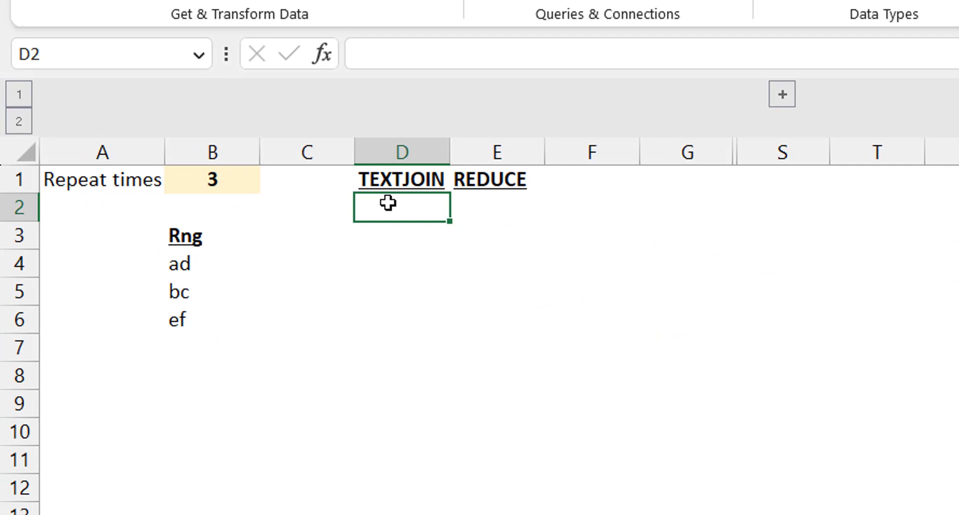
click(204, 267)
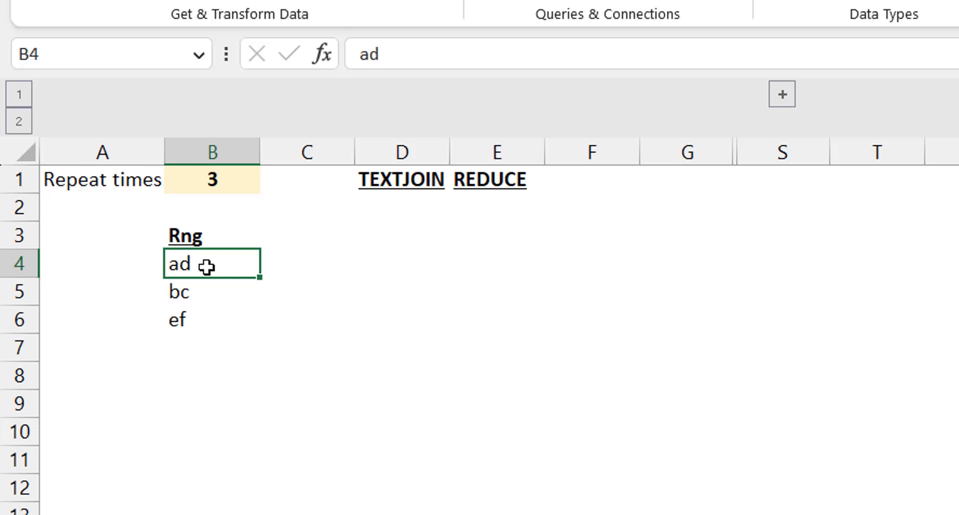
click(383, 208)
text(=te)
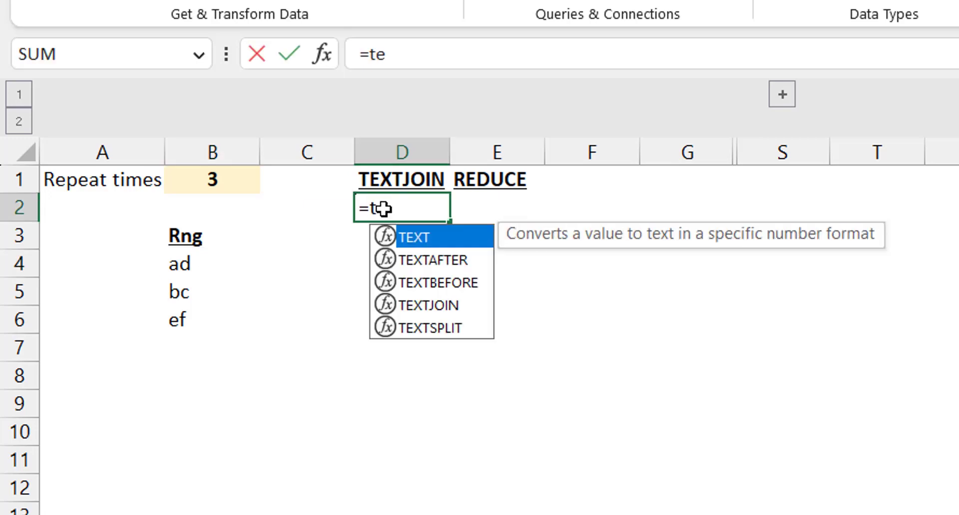
text(xtjoin)
key(Tab)
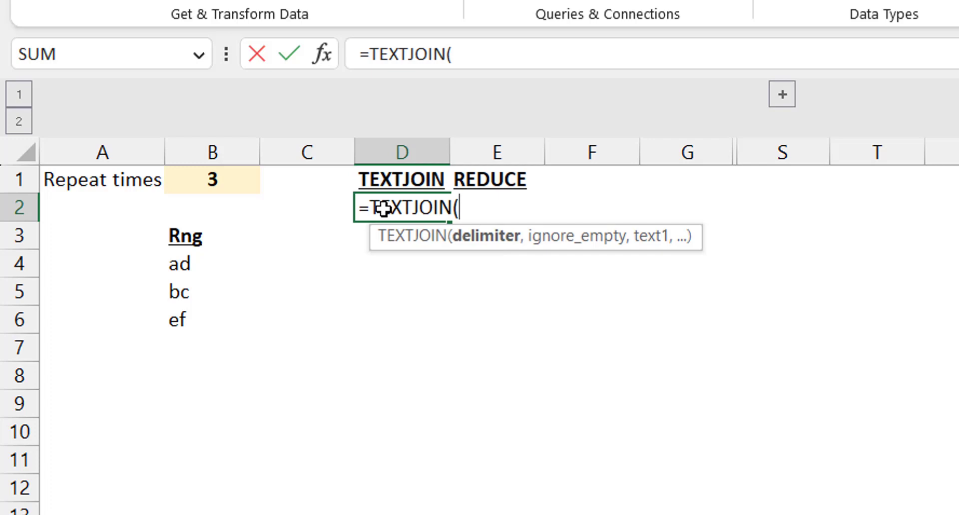
text("|",)
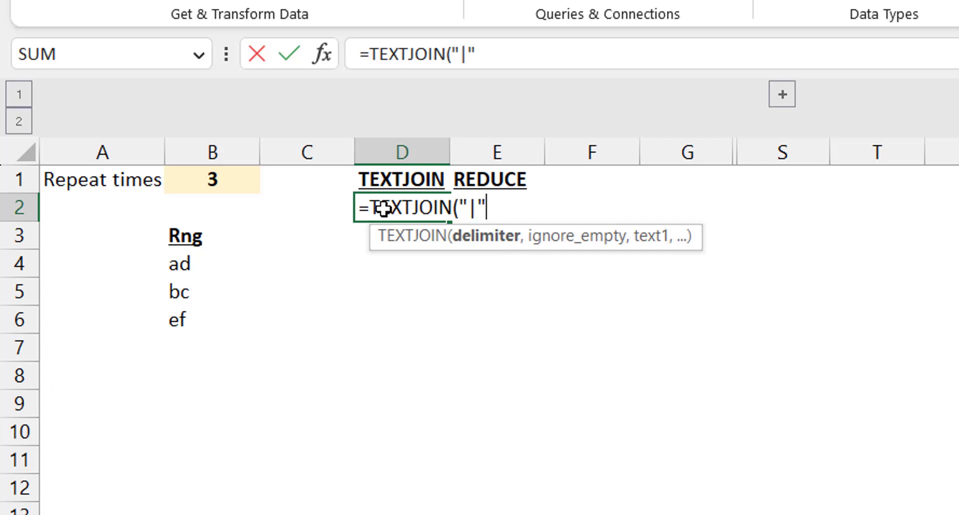
text(1,)
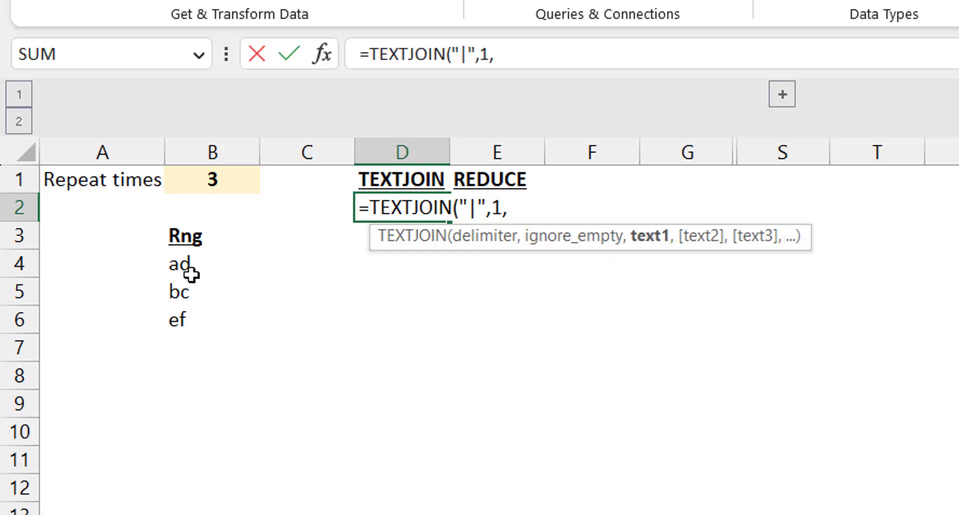
drag(188, 269, 200, 313)
text())
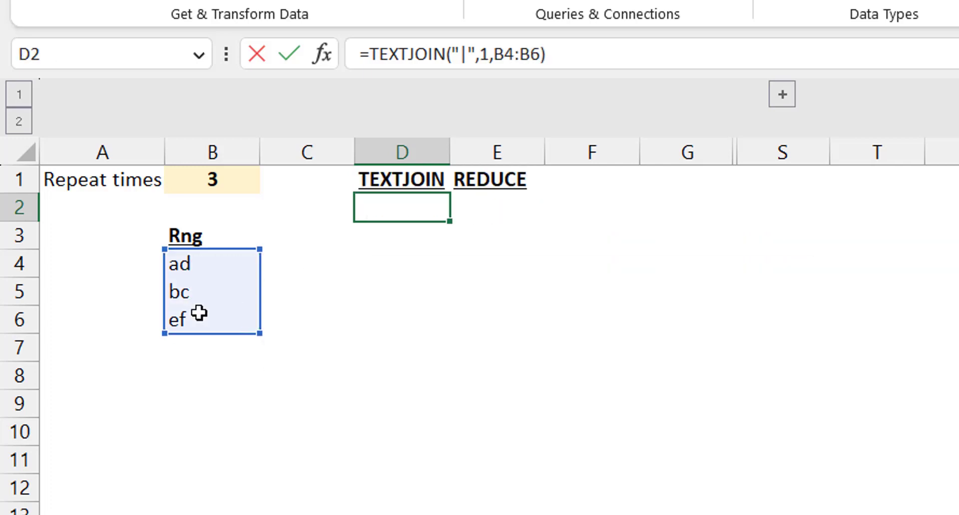
key(Return)
key(Up)
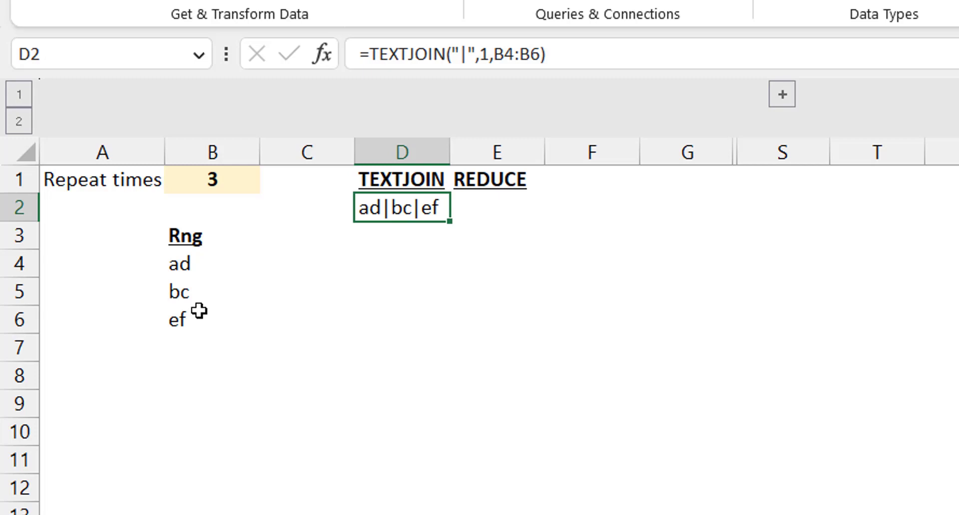
- Wrap the TEXTJOIN in D2 in a REPT function that repeats the text B1+1 times
click(370, 54)
text(rept)
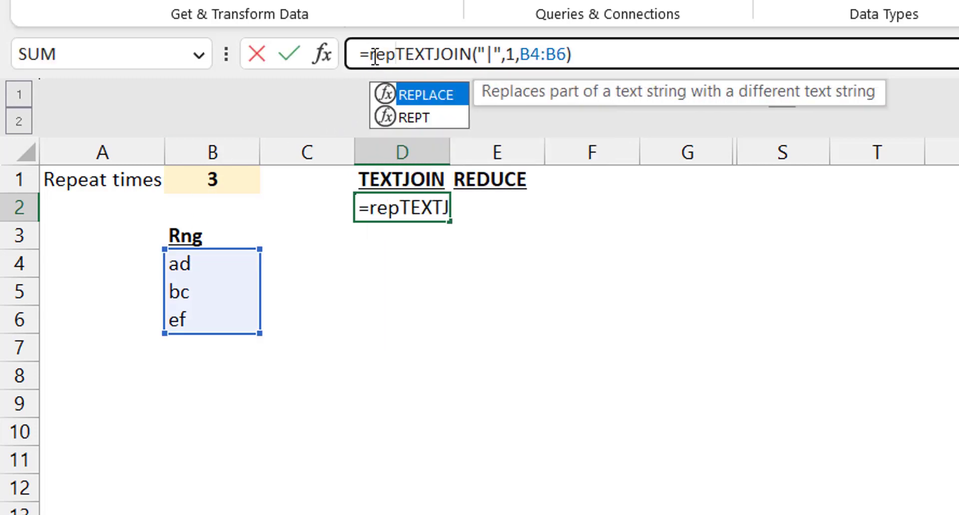
key(Tab)
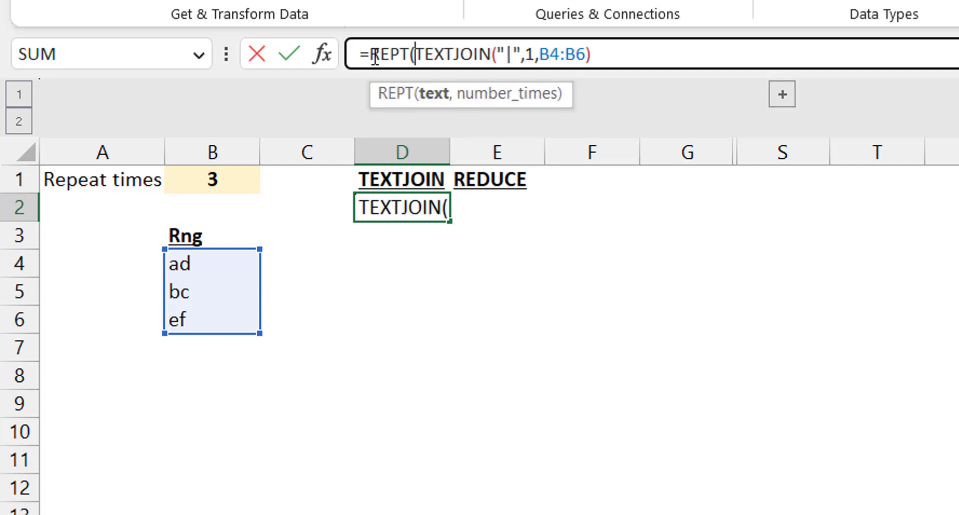
click(662, 56)
text(,)
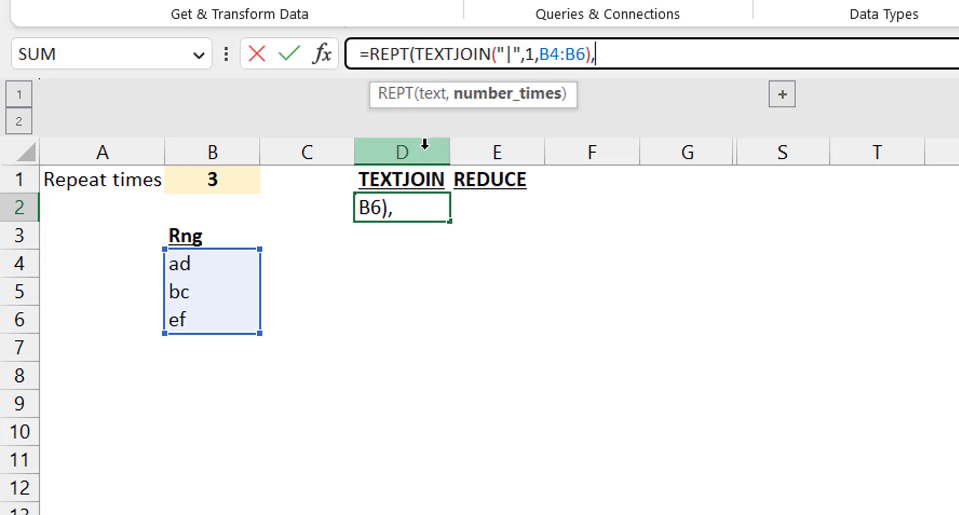
click(230, 183)
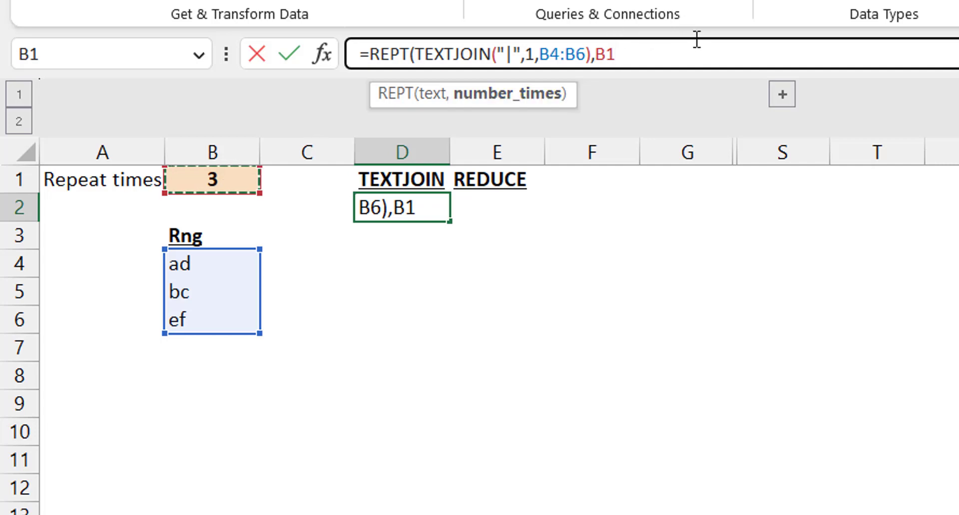
text(+1)
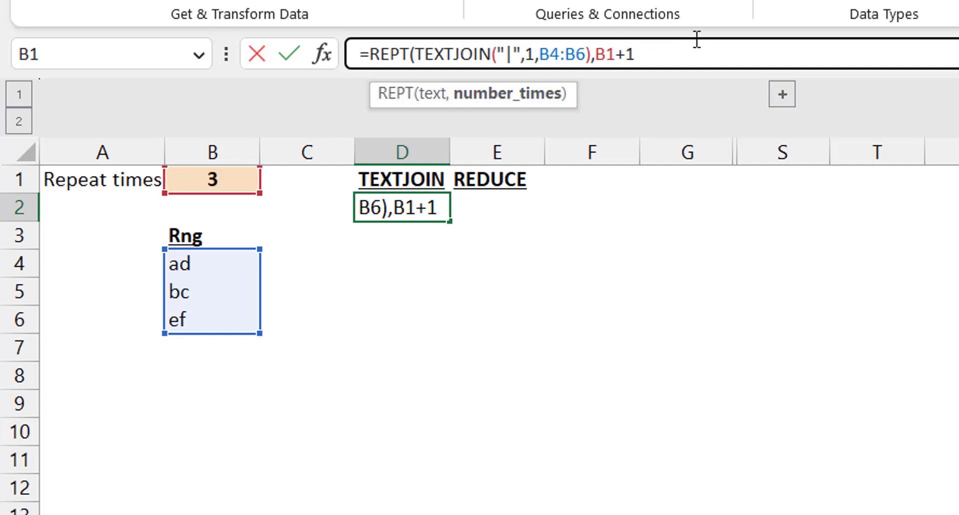
text())
key(Return)
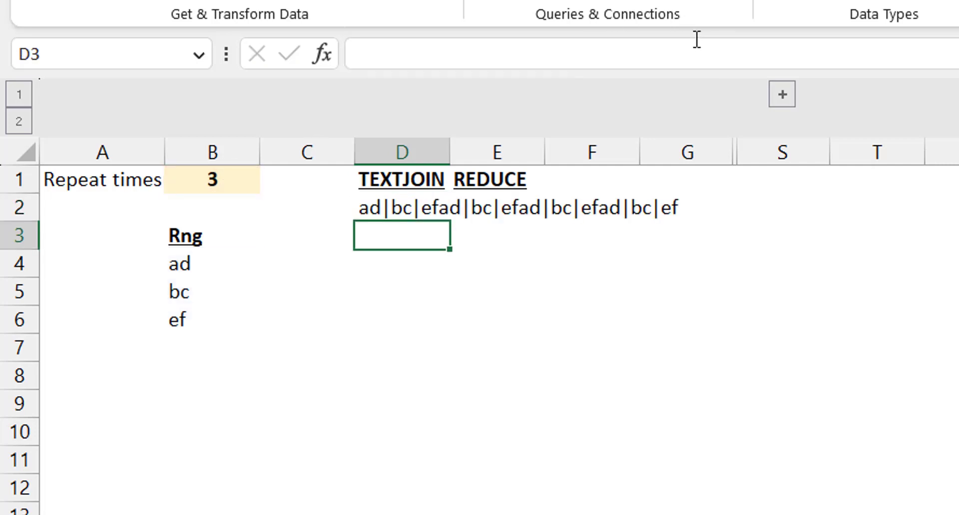
key(Up)
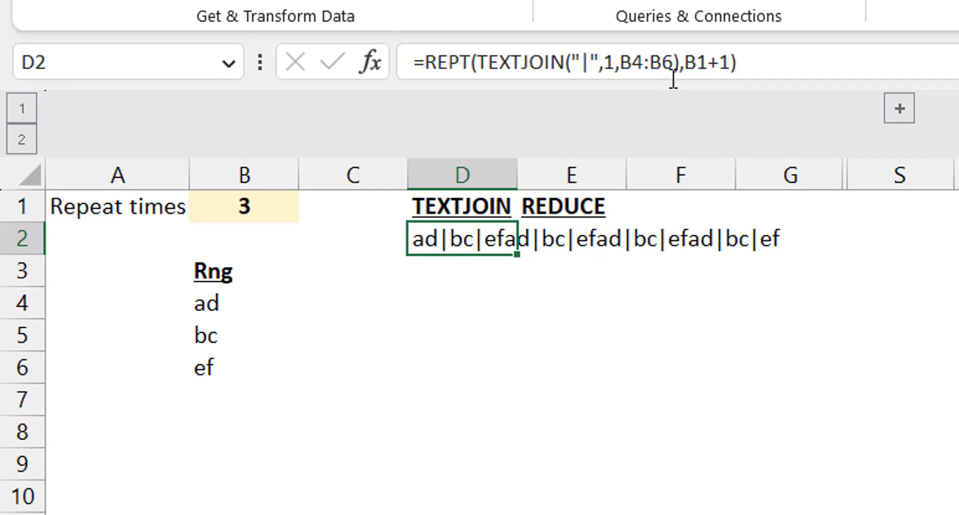
- Append &"|" to the TEXTJOIN result inside the REPT formula in D2
click(684, 64)
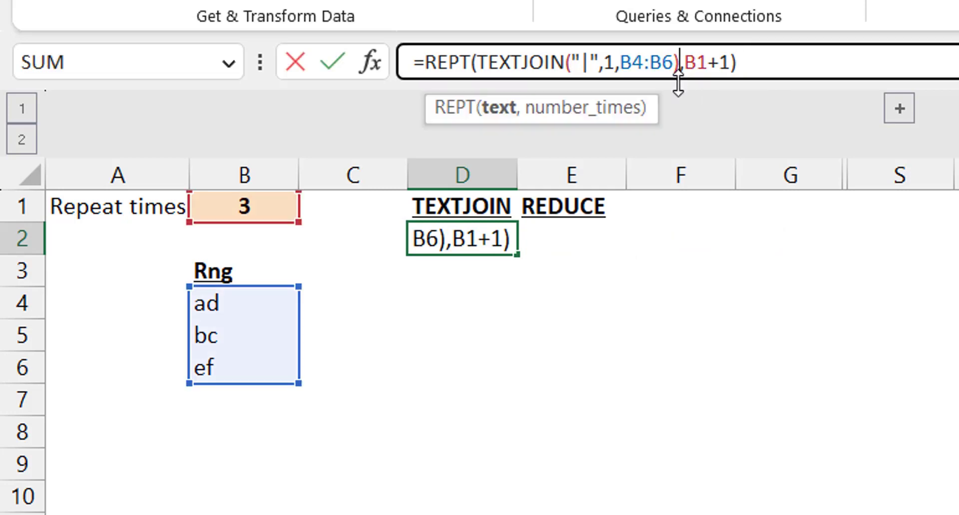
text(&)
key(Right)
key(Left)
text(")
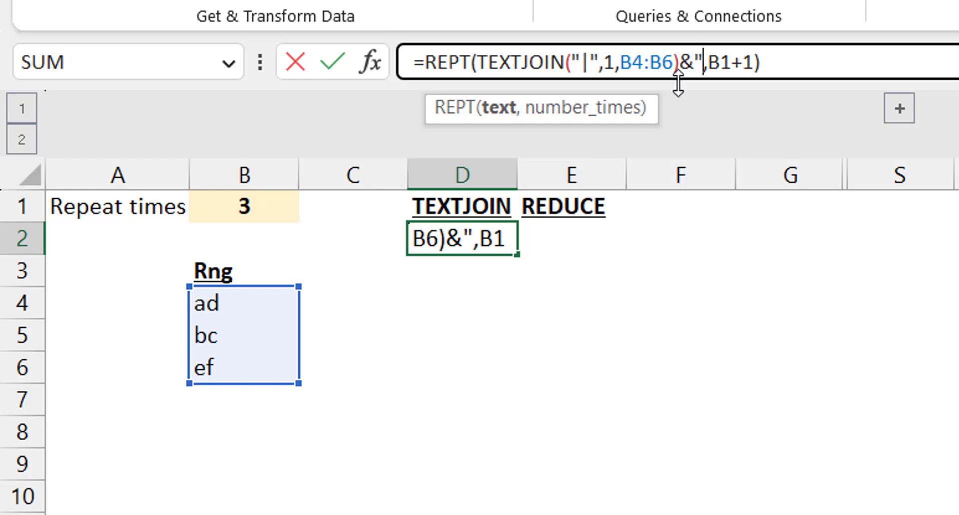
text(|")
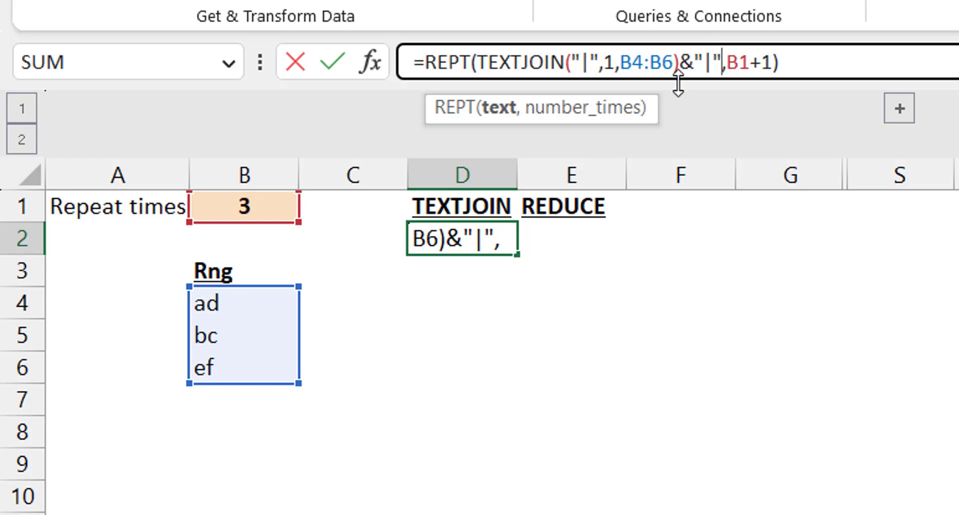
key(ctrl+Return)
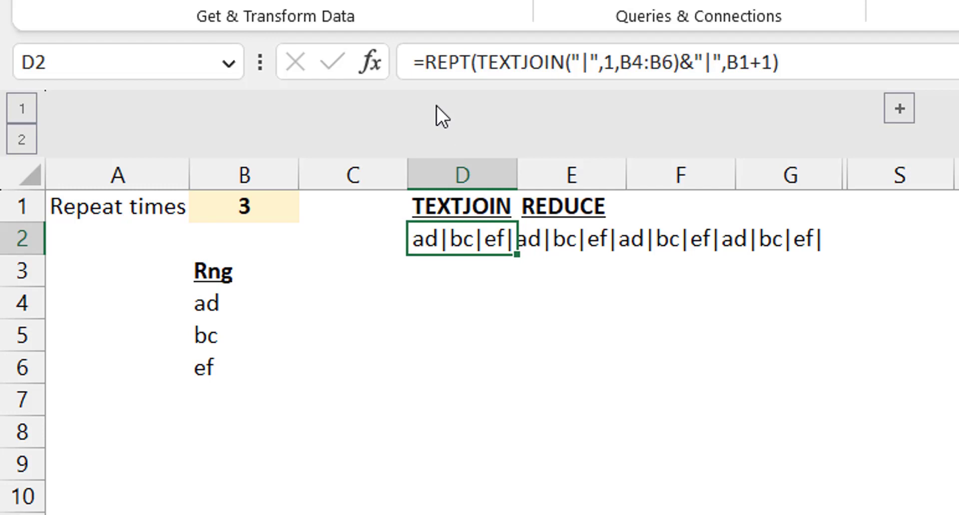
- Wrap the REPT formula in D2 in TEXTSPLIT, with no column delimiter and "|" as the row delimiter
click(426, 63)
text(texts)
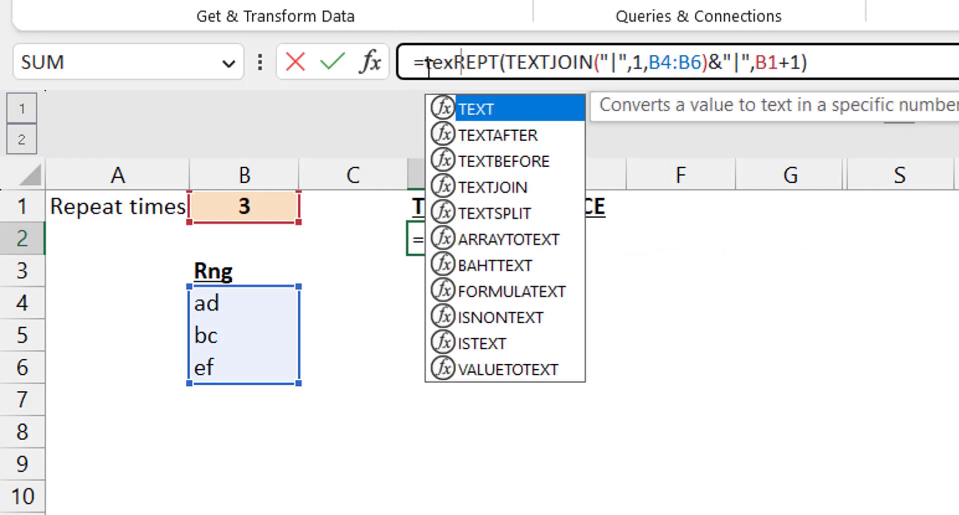
text(pl)
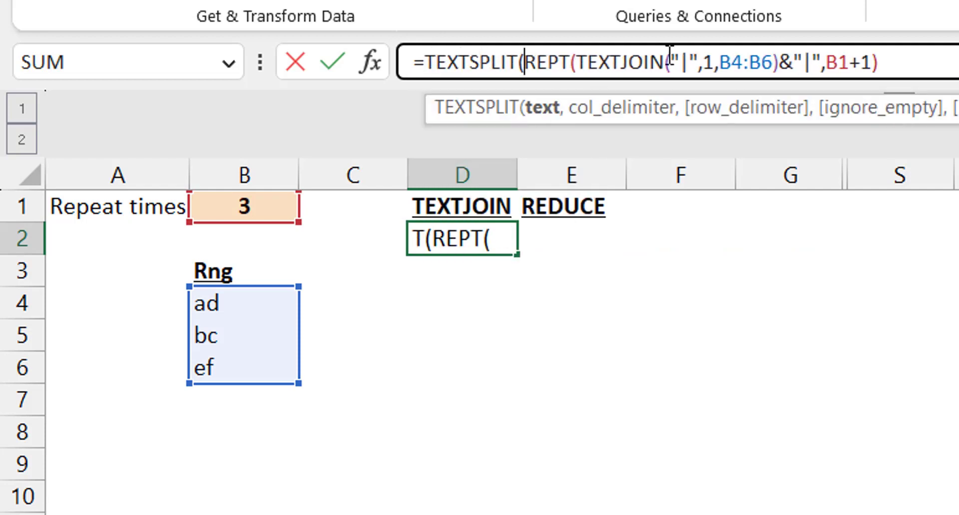
click(896, 67)
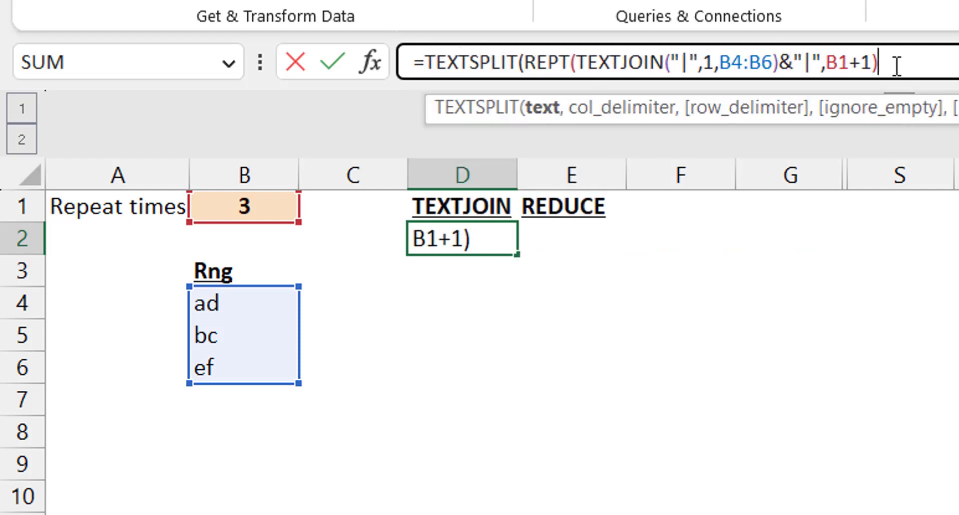
text(,,")
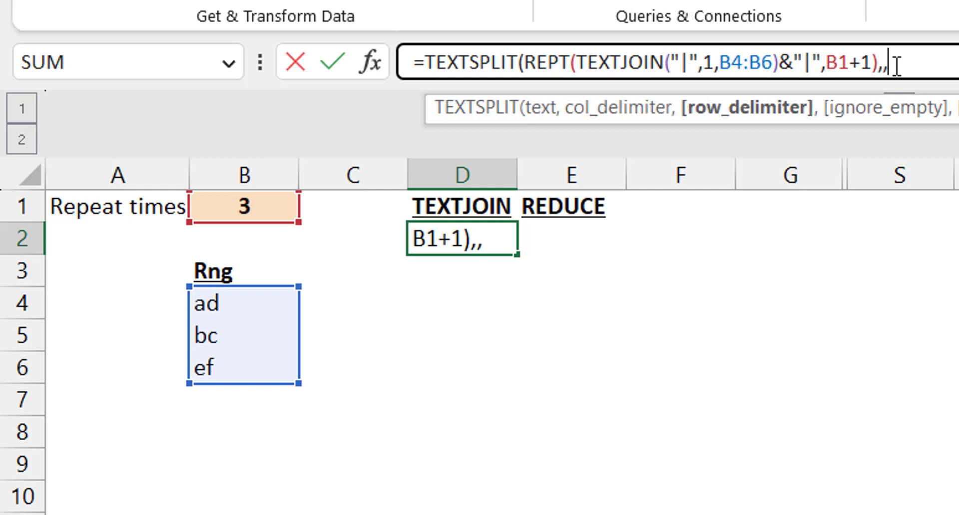
text(|"))
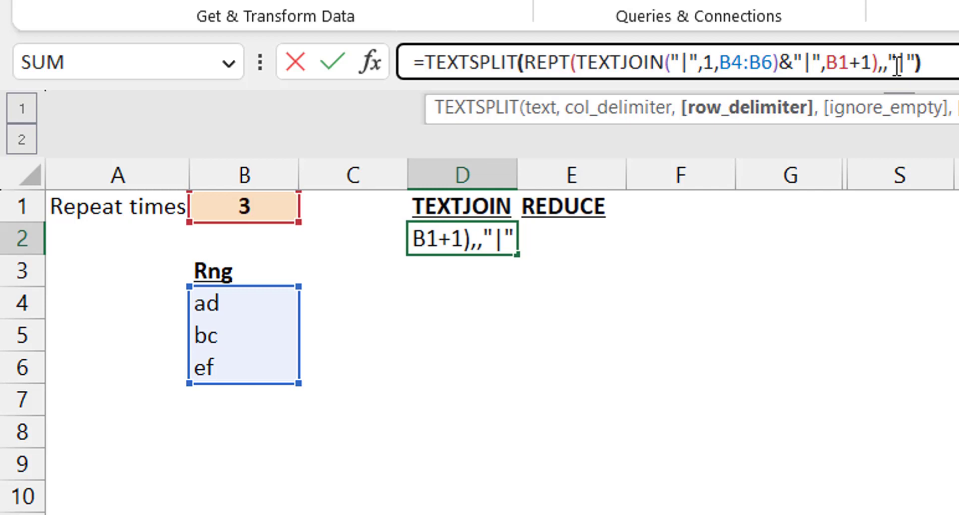
key(Return)
key(Up)
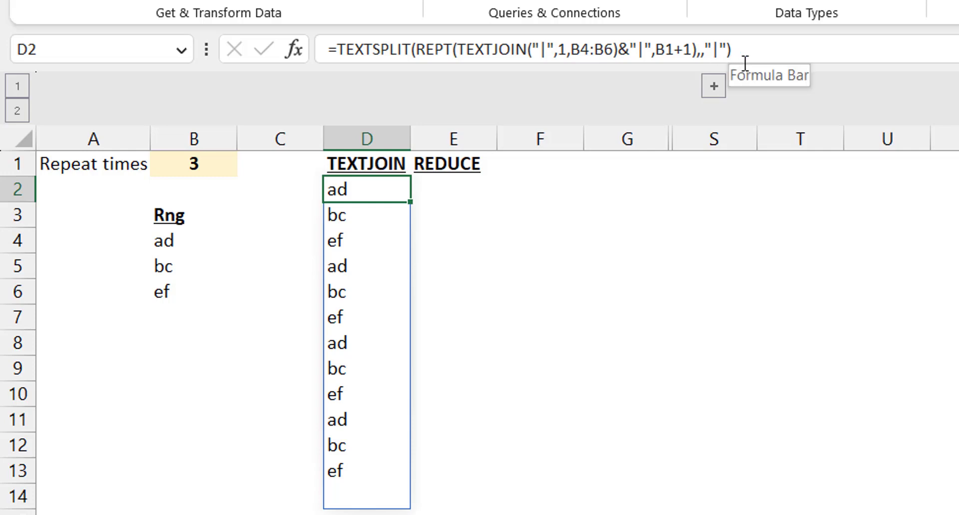
- Add 1 as the ignore_empty argument of the TEXTSPLIT formula in D2
click(791, 60)
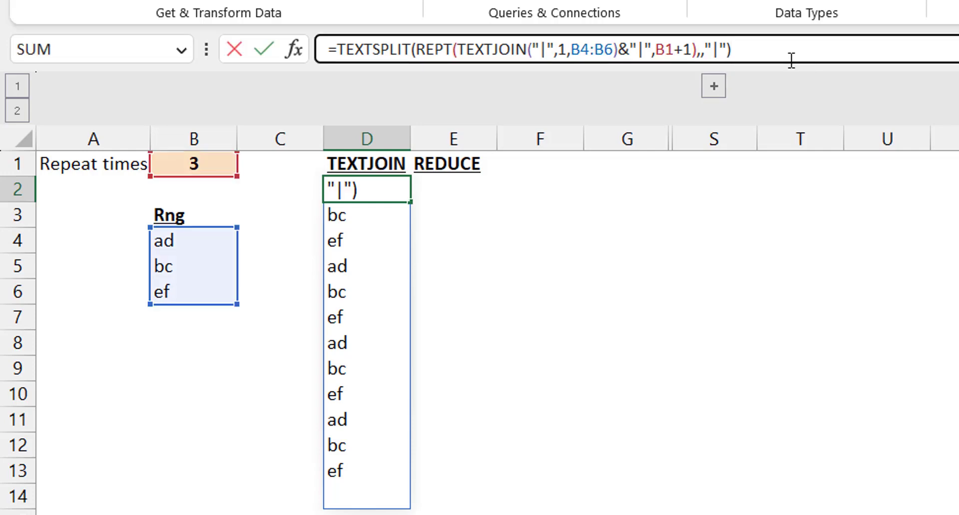
key(Left)
text(,)
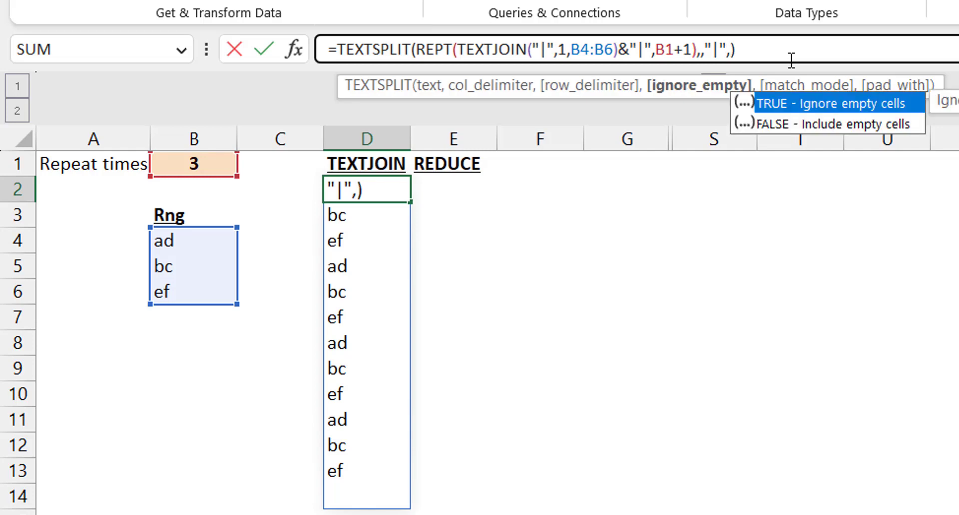
text(1)
key(Return)
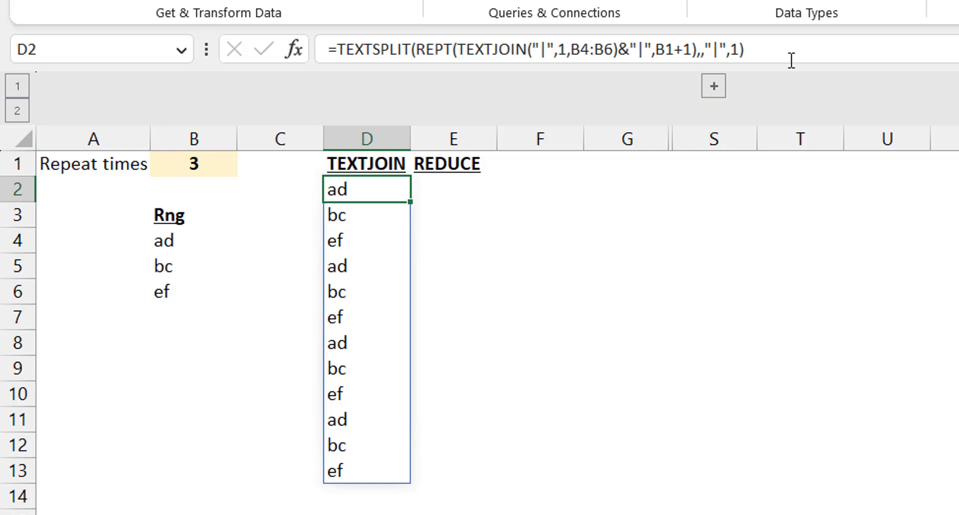
- Start a REDUCE formula in E2 with the source range B4:B6 as its initial value
key(Right)
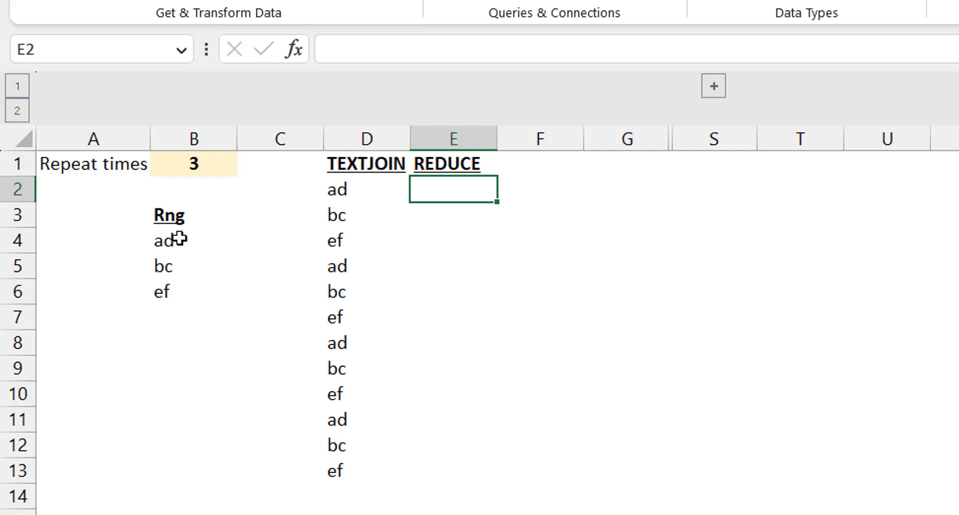
drag(180, 241, 221, 288)
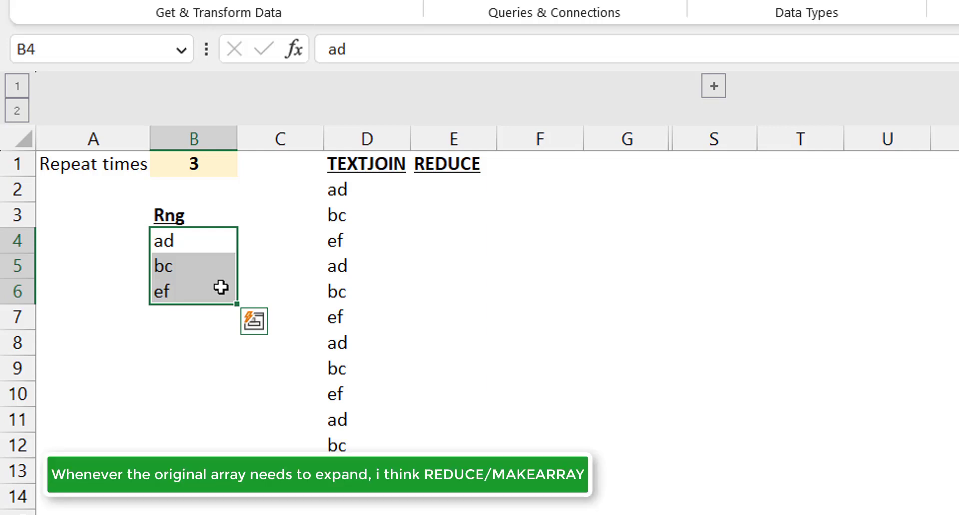
click(447, 188)
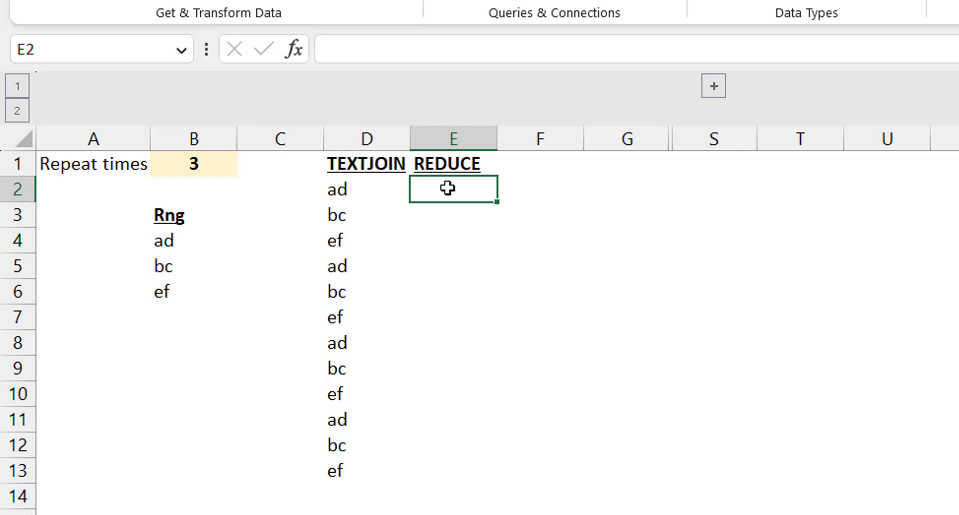
text(=reduce)
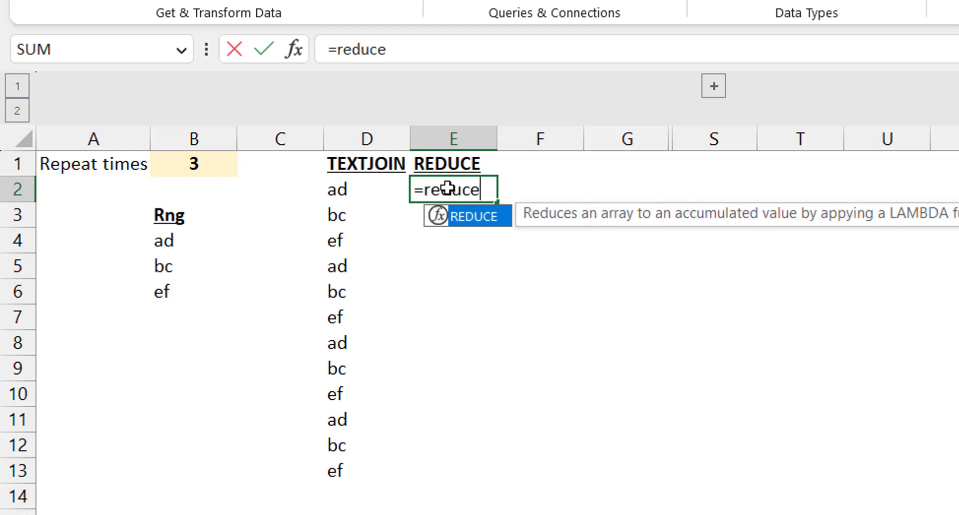
key(Tab)
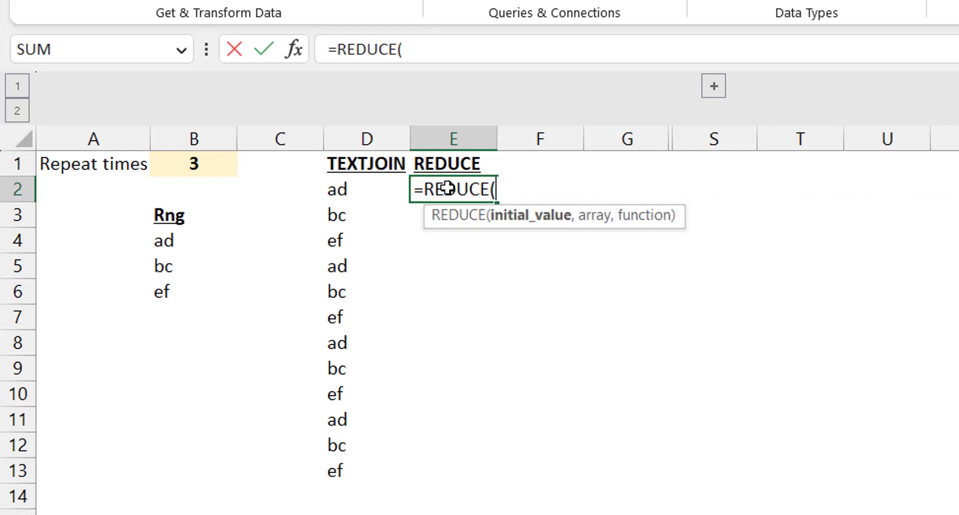
click(173, 252)
drag(173, 253, 185, 288)
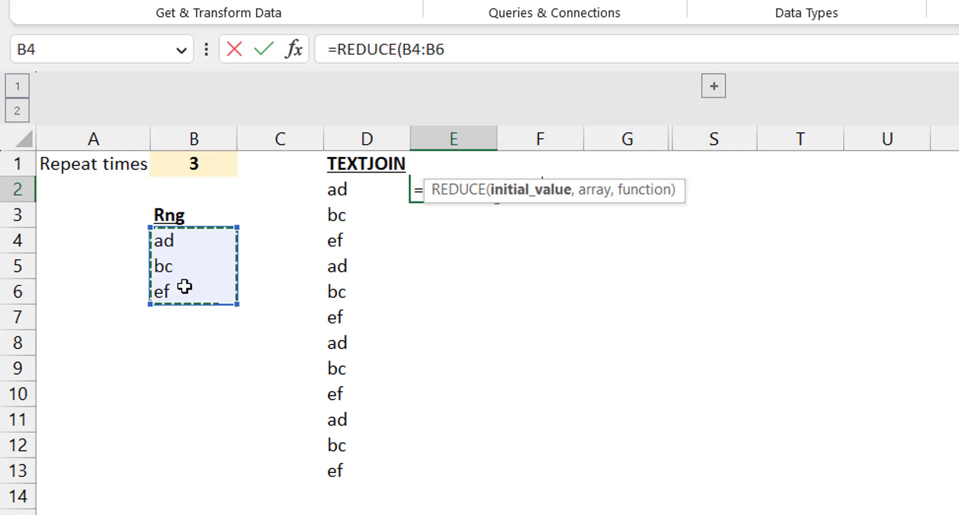
text(,)
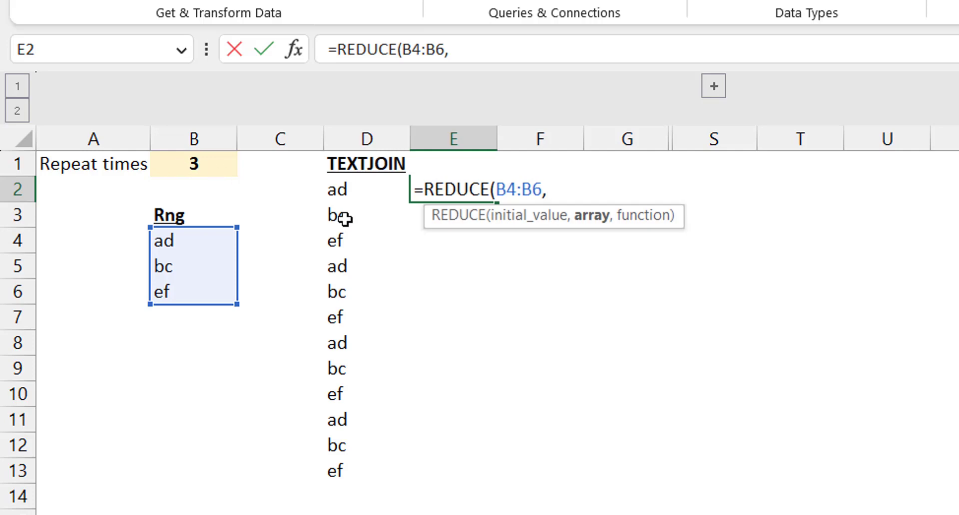
- Supply SEQUENCE(B1) as the array argument of the REDUCE formula in E2
text(seque)
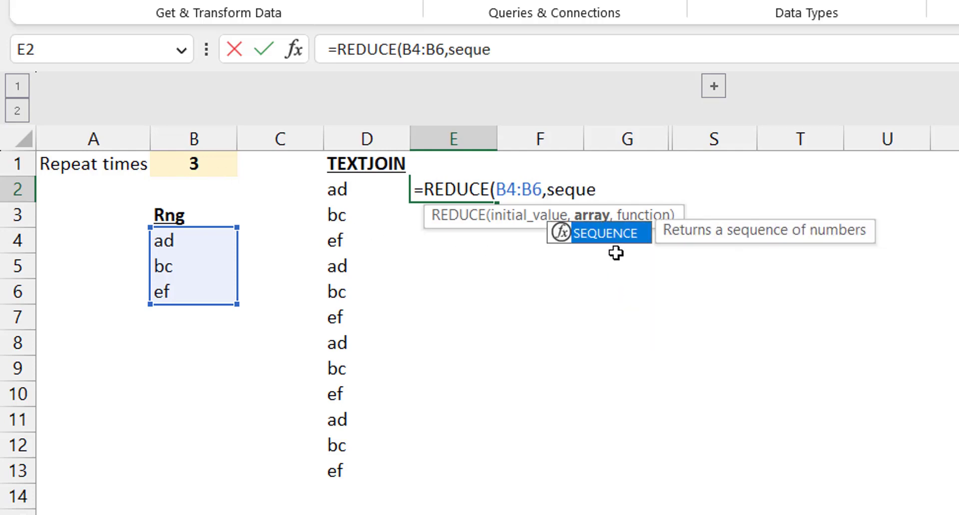
key(Tab)
click(219, 164)
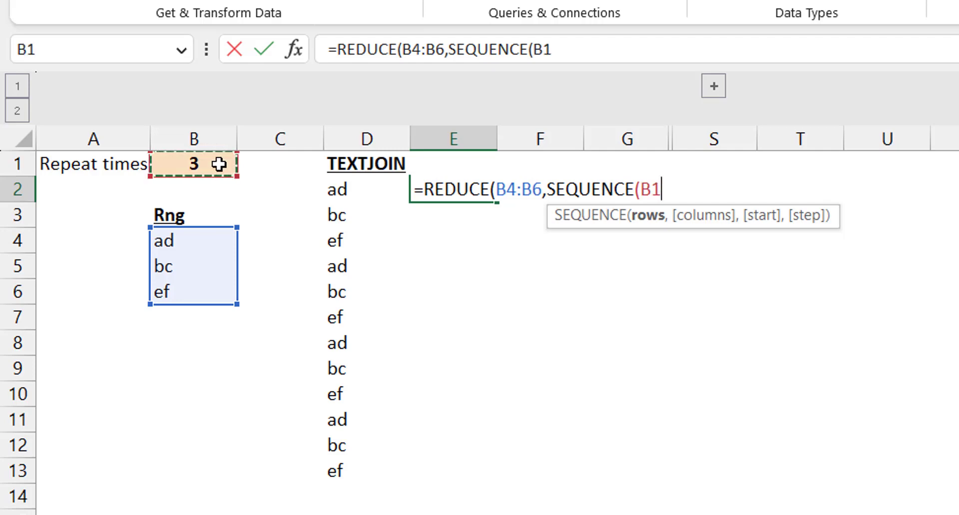
text())
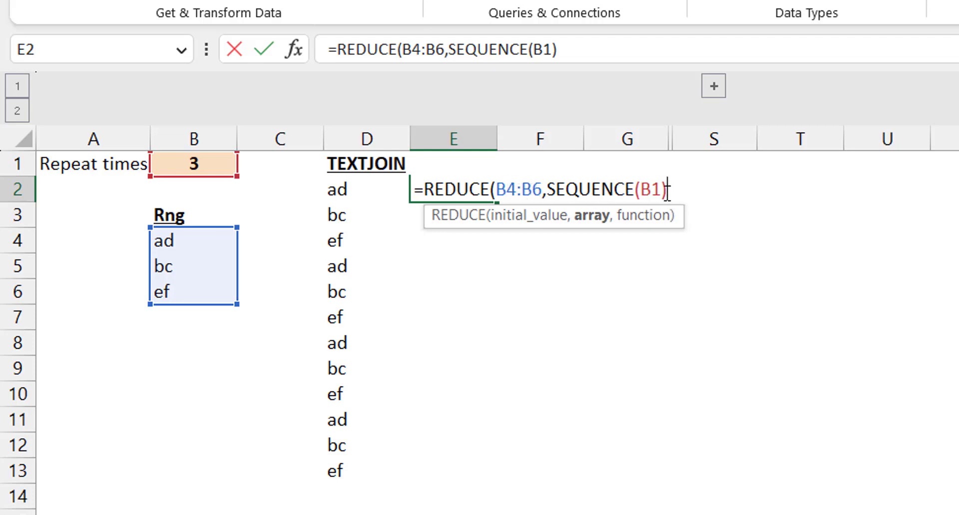
- Complete the REDUCE formula in E2 with LAMBDA(a,b,VSTACK(a,B4:B6)) as its function argument
click(619, 53)
text(,lambda)
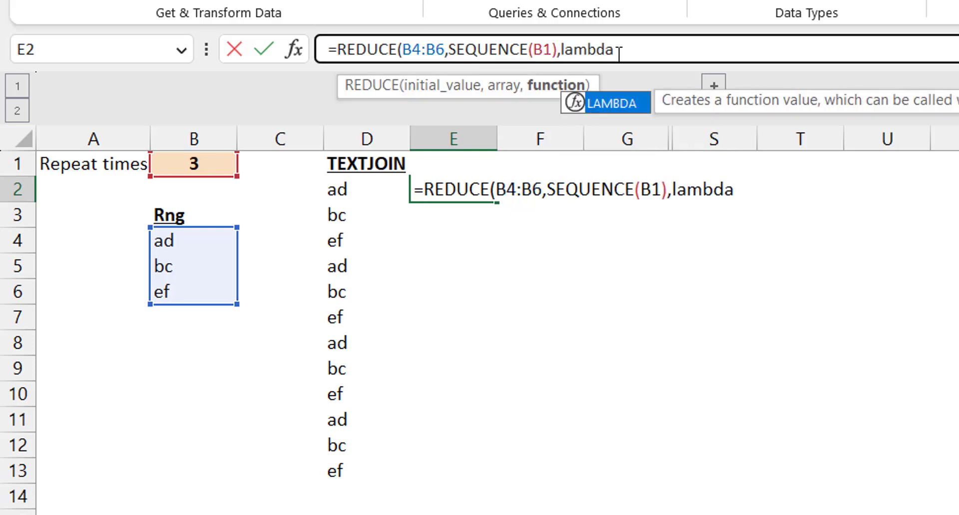
key(Tab)
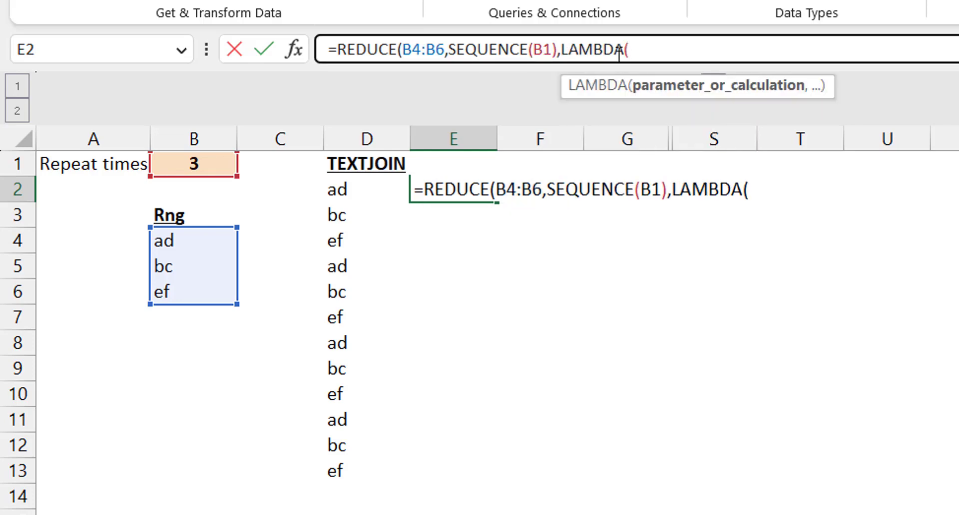
text(a,b)
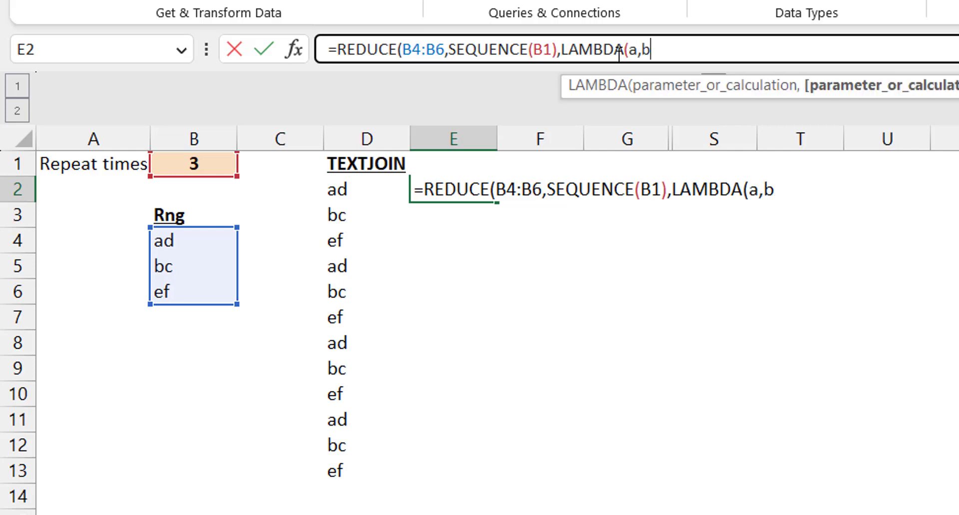
text(,vstac)
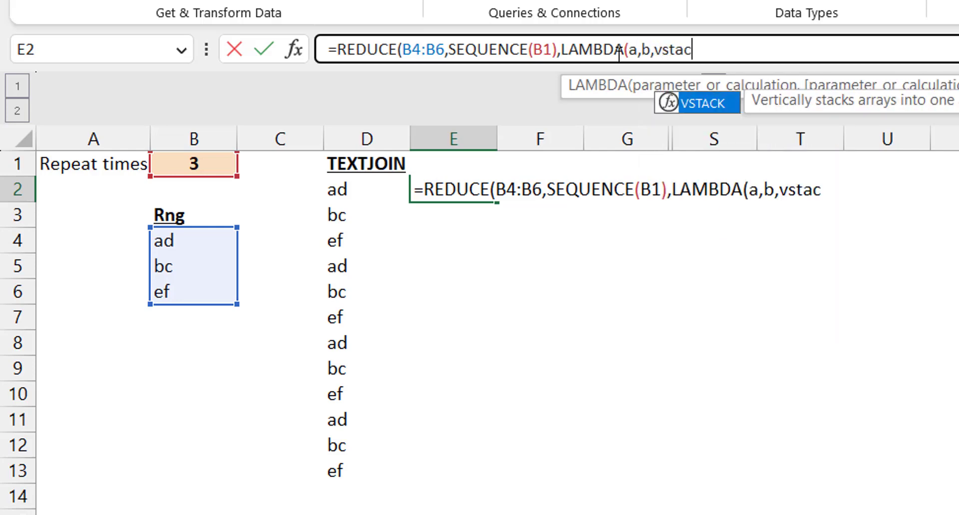
key(Tab)
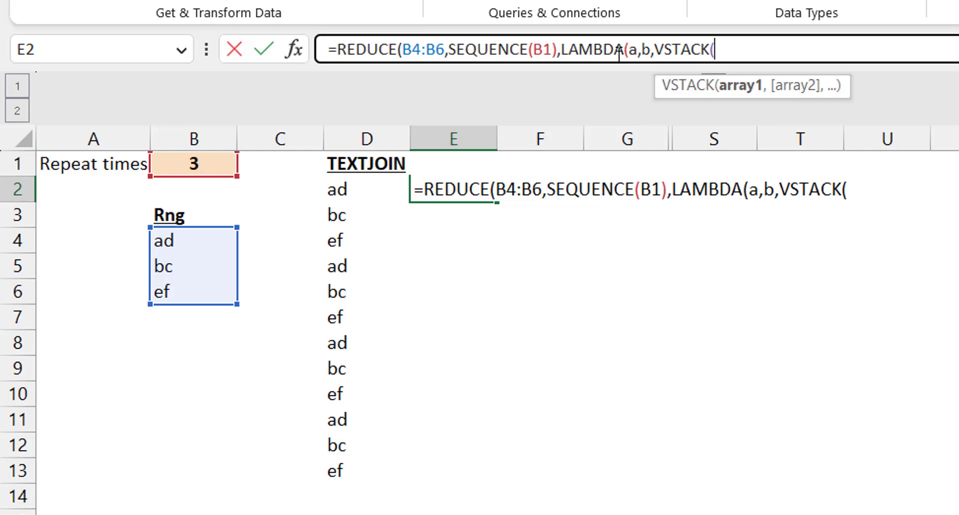
text(a)
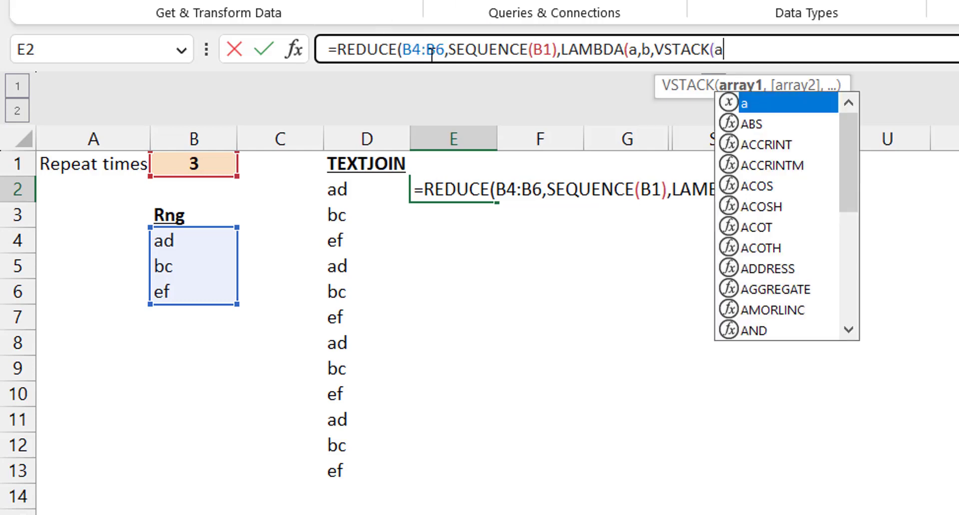
text(,)
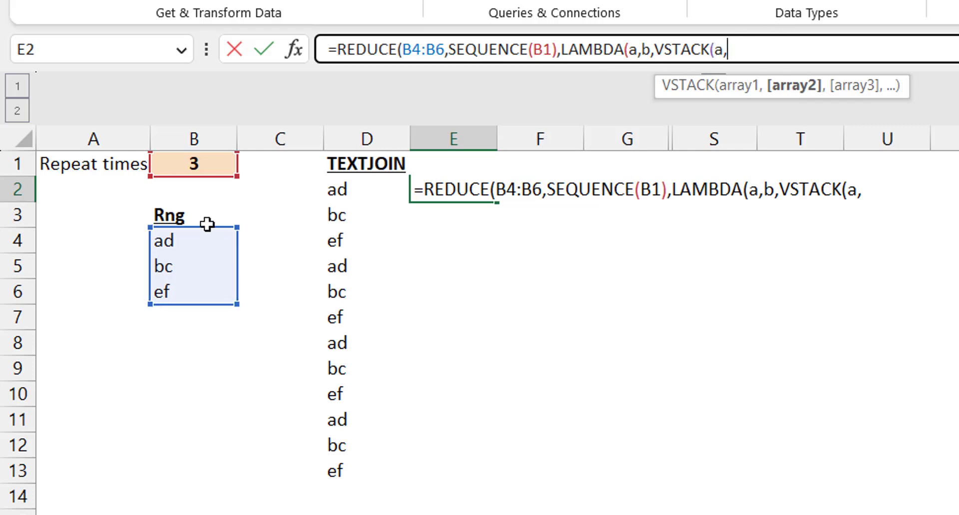
drag(208, 238, 202, 284)
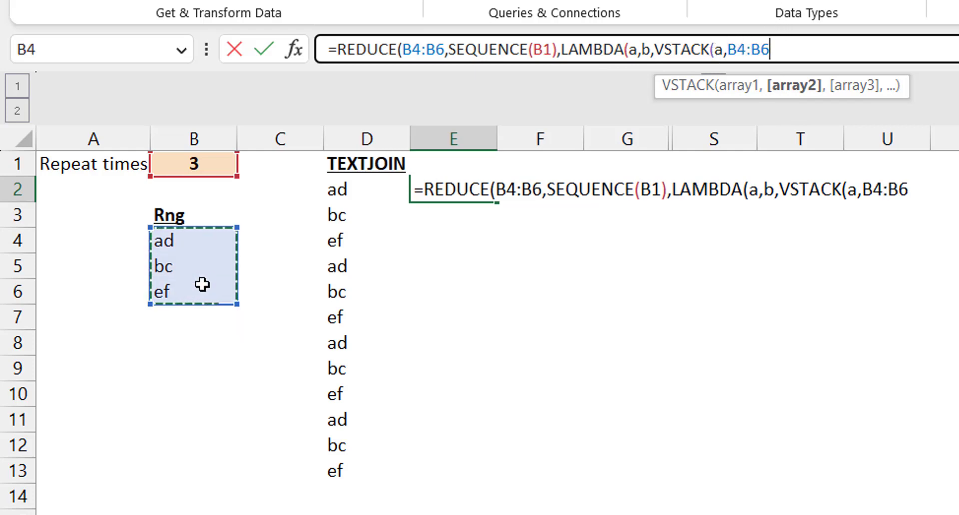
text())
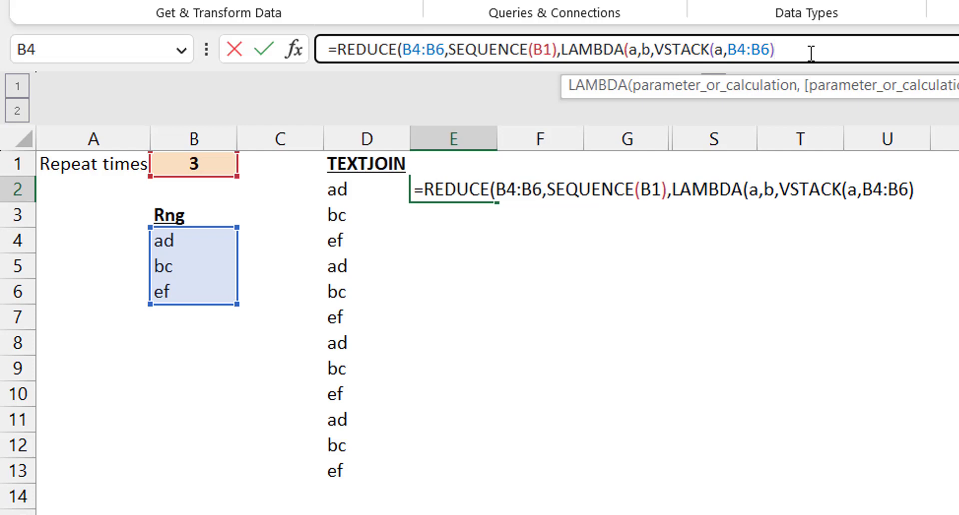
text()))
key(Return)
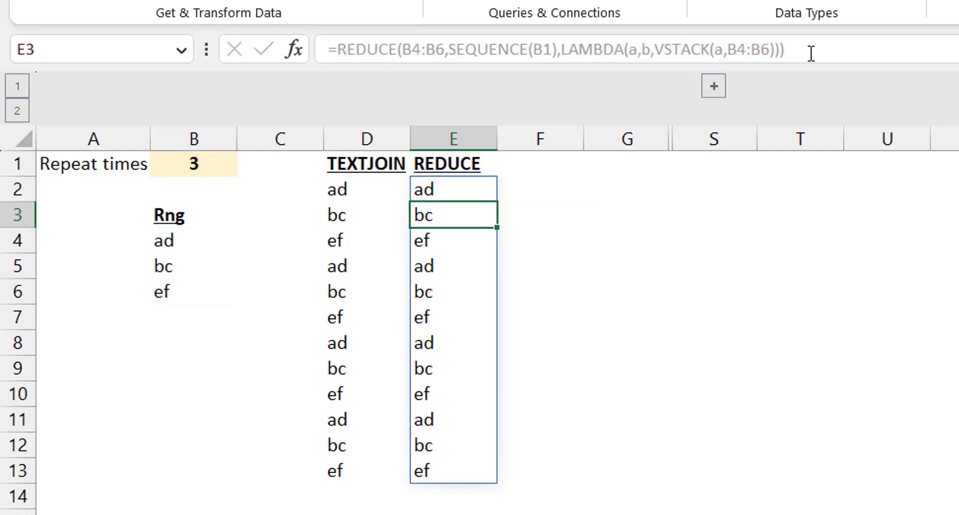
key(Up)
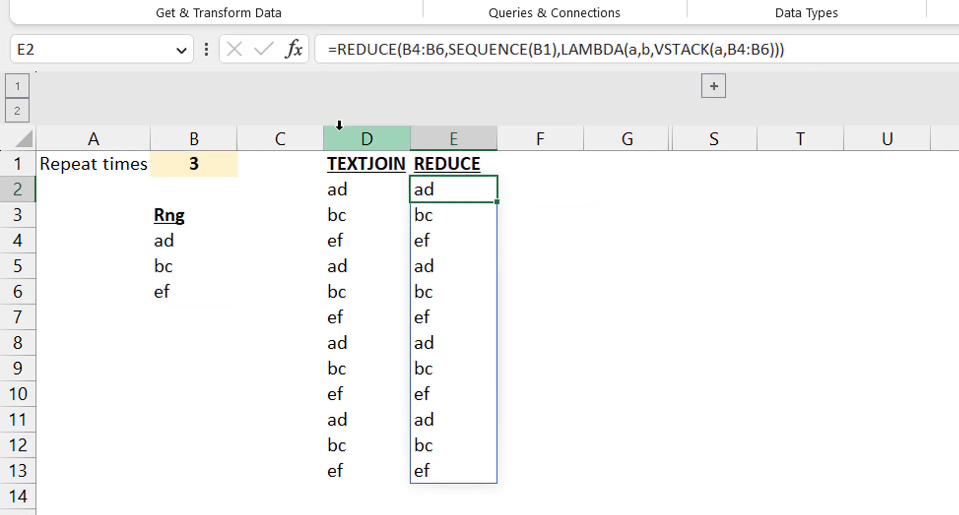
- Test both formulas with a repeat count of 4 in B1, and set the count to 2
click(216, 166)
text(4)
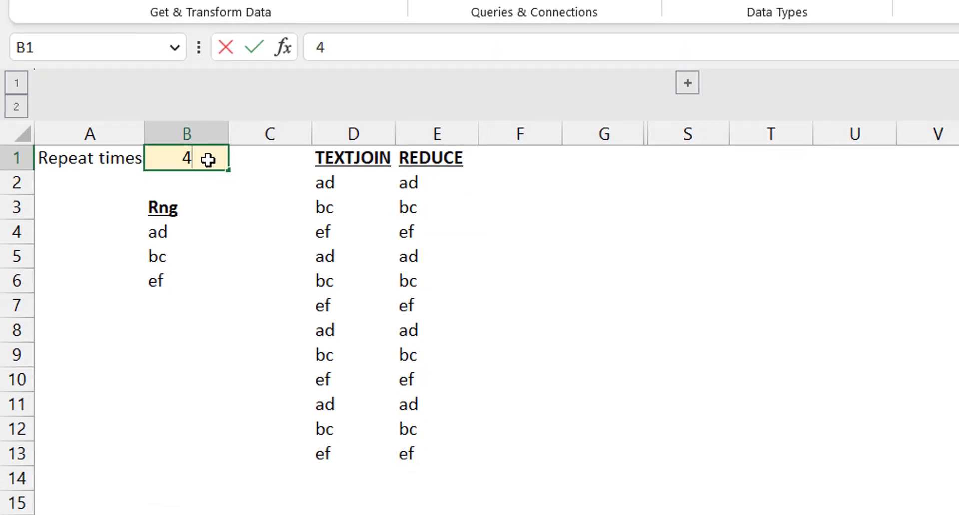
key(ctrl+Return)
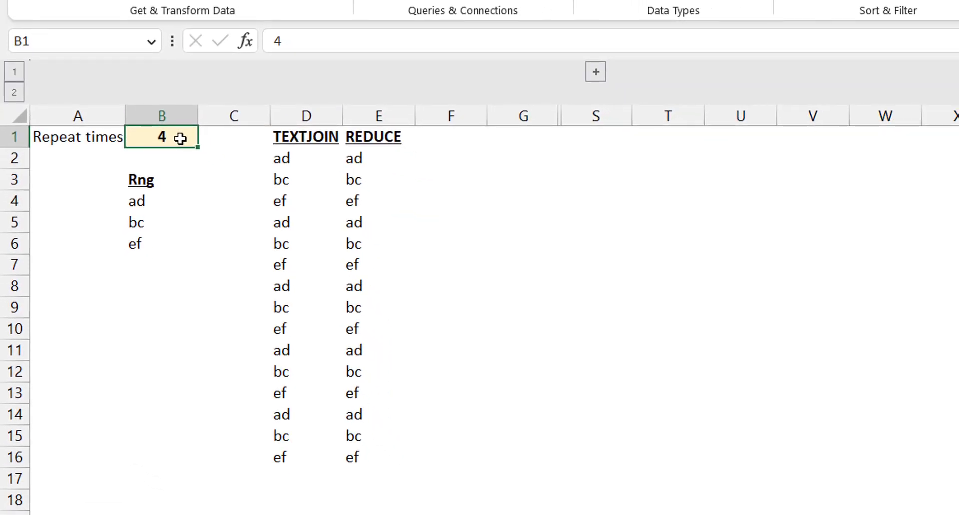
text(2)
key(ctrl+Return)
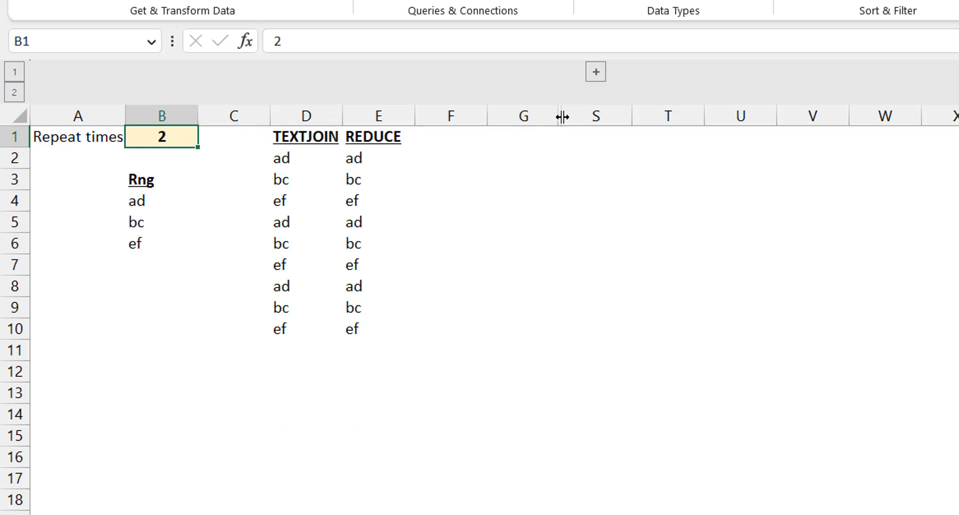
- Expand the collapsed column group between G and S and select the 2D source range H2:J3
click(595, 72)
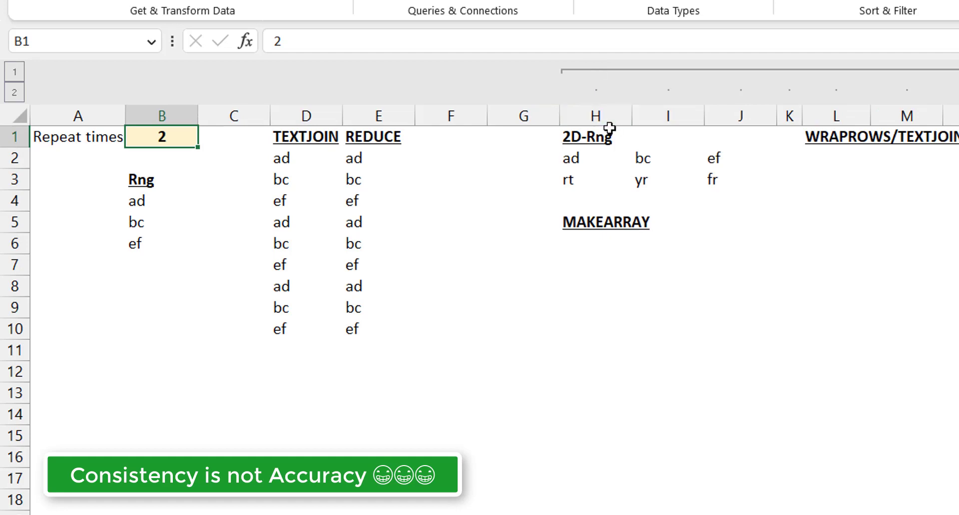
click(586, 160)
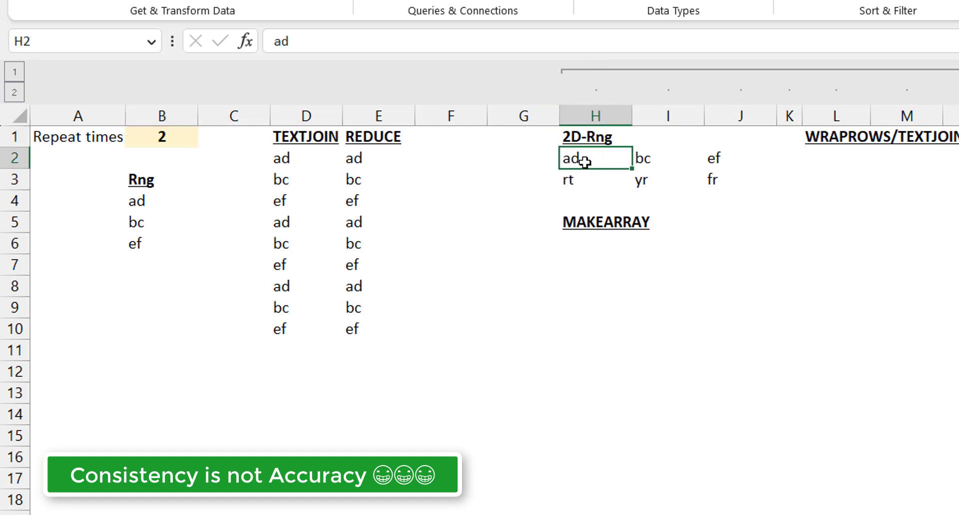
drag(587, 161, 712, 180)
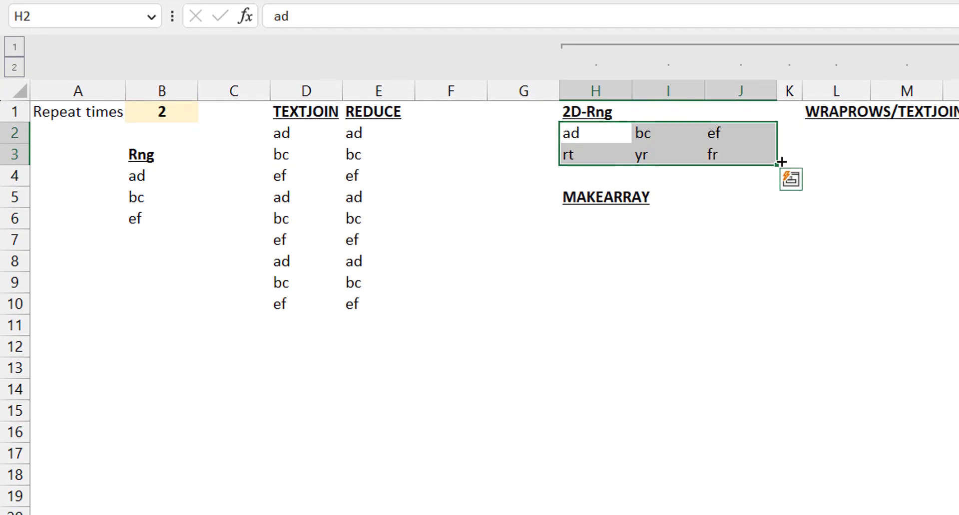
- Enter =TEXTJOIN("|",1,H2:J3) in L2 to join the 2D range with a pipe delimiter
click(834, 135)
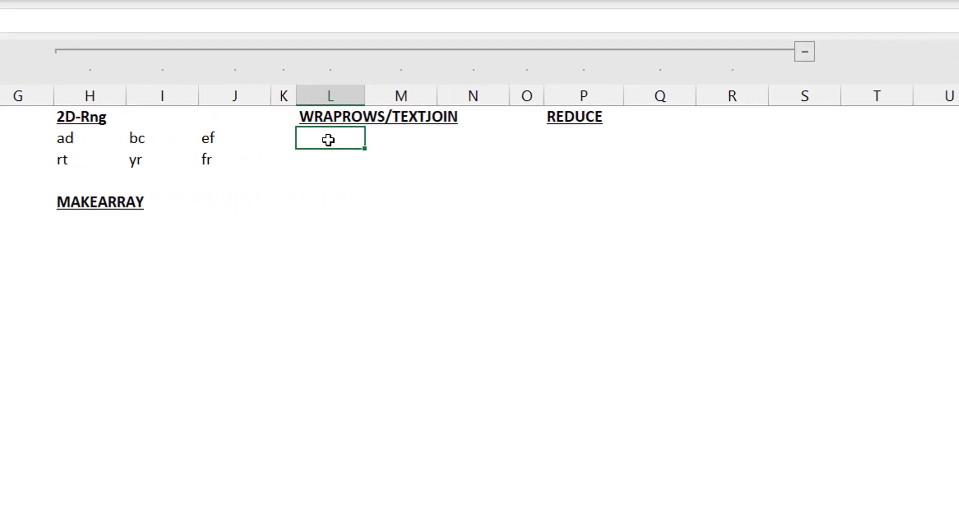
text(=textjo)
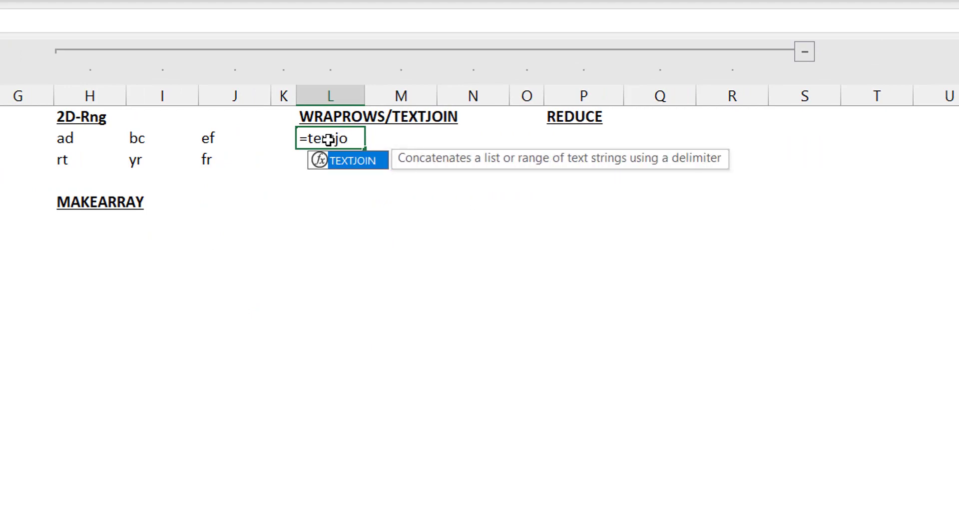
key(Tab)
text("|)
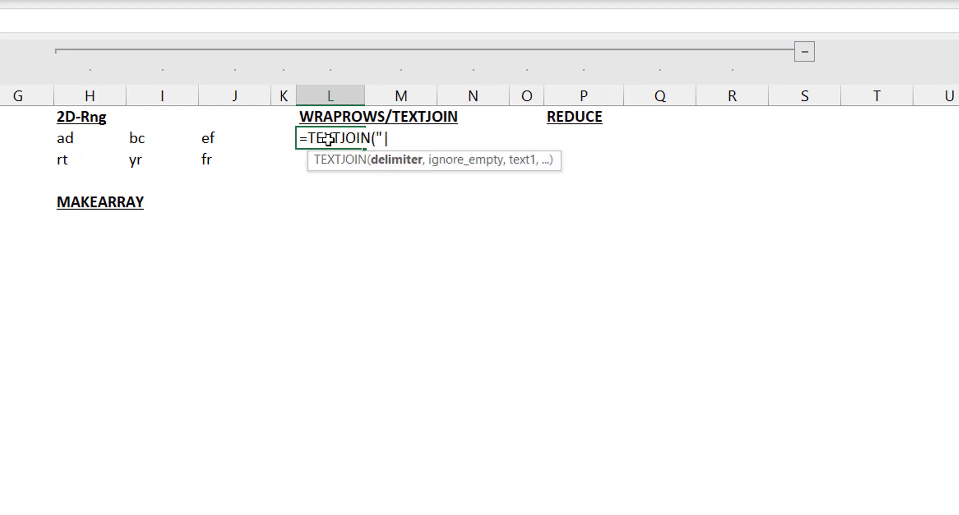
text(",)
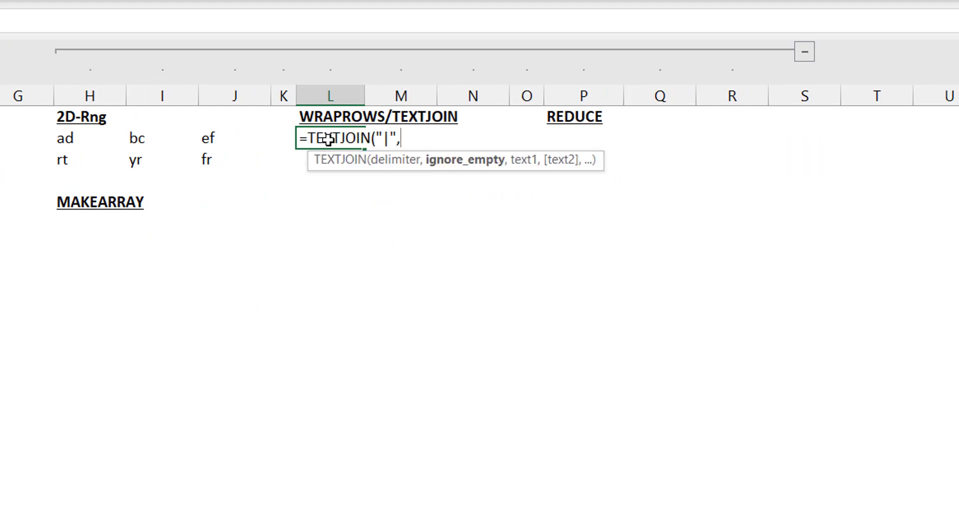
text(1)
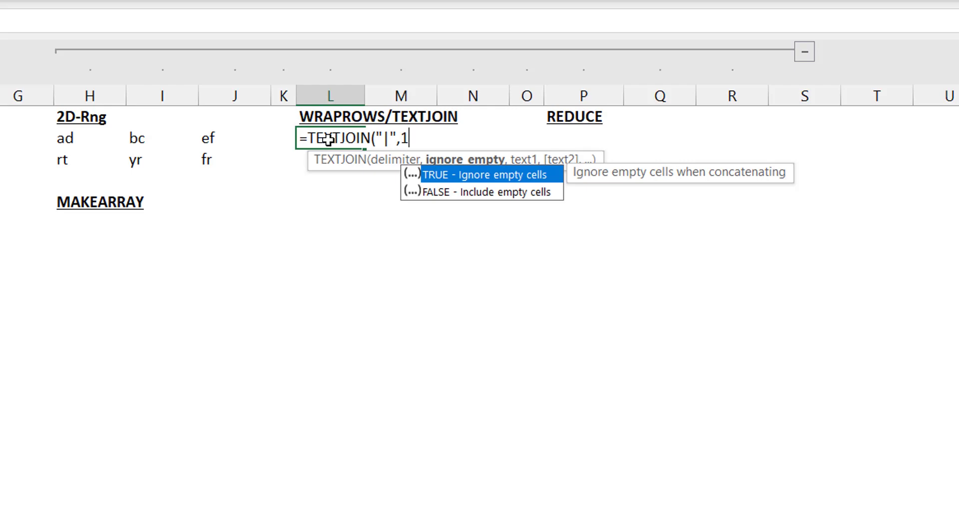
text(,)
drag(74, 136, 207, 158)
text())
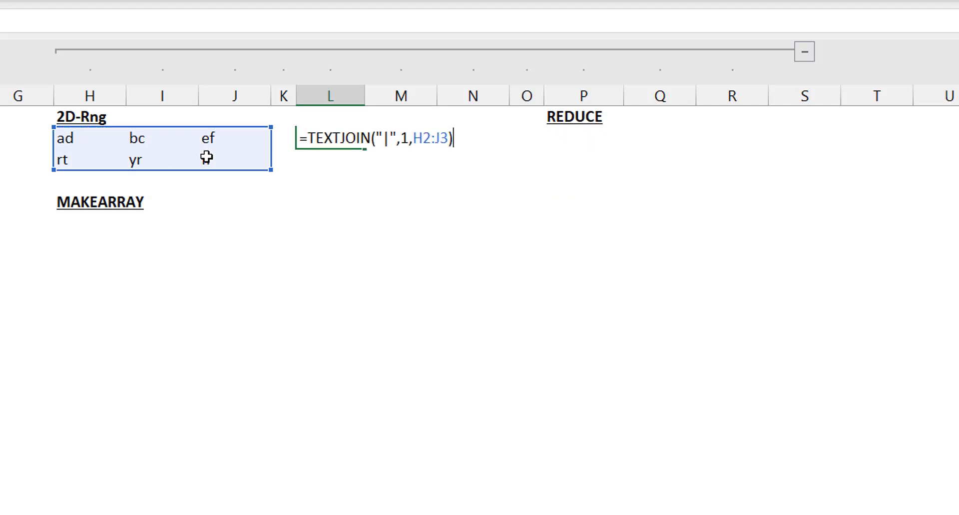
key(Return)
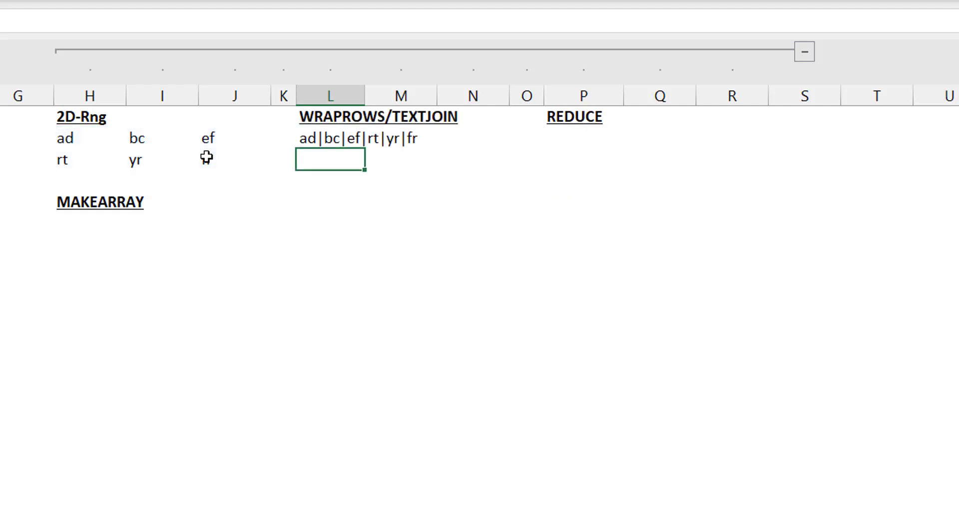
- Append a trailing pipe to the TEXTJOIN formula in L2 with &"|"
key(Up)
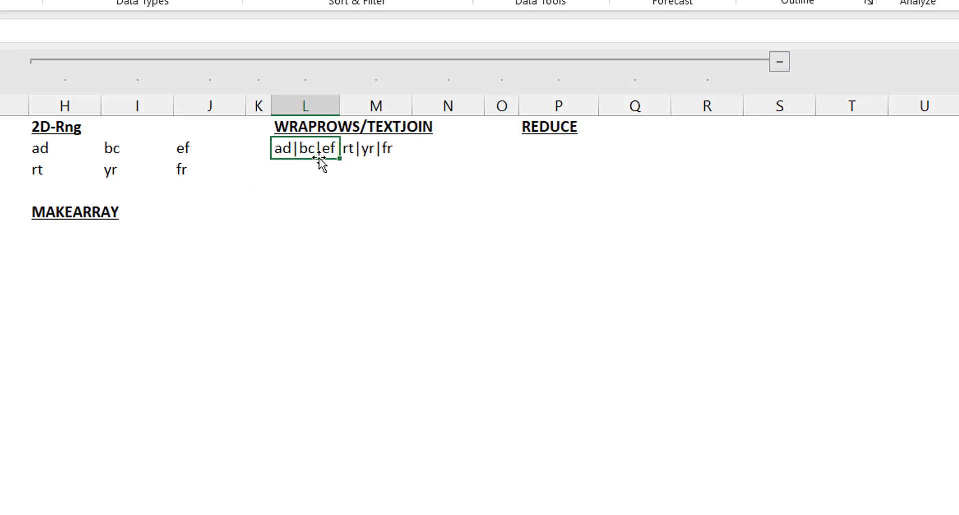
key(F2)
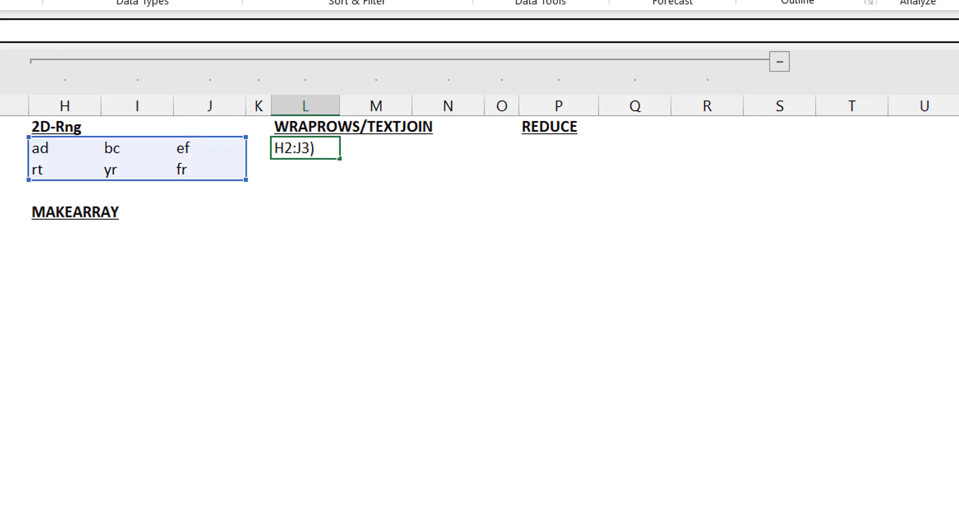
text(&"|")
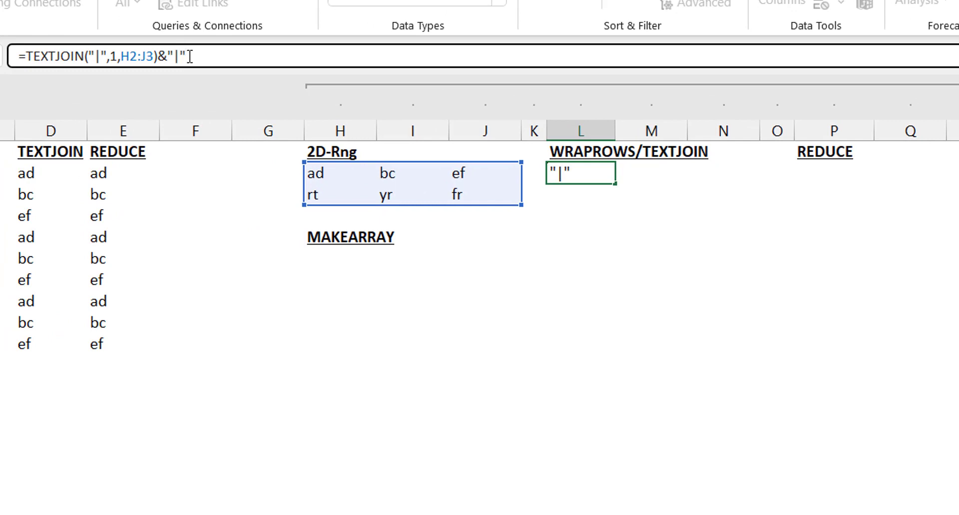
key(Return)
- Wrap the joined text in L2 in REPT with B1+1 as the number of repetitions
key(Up)
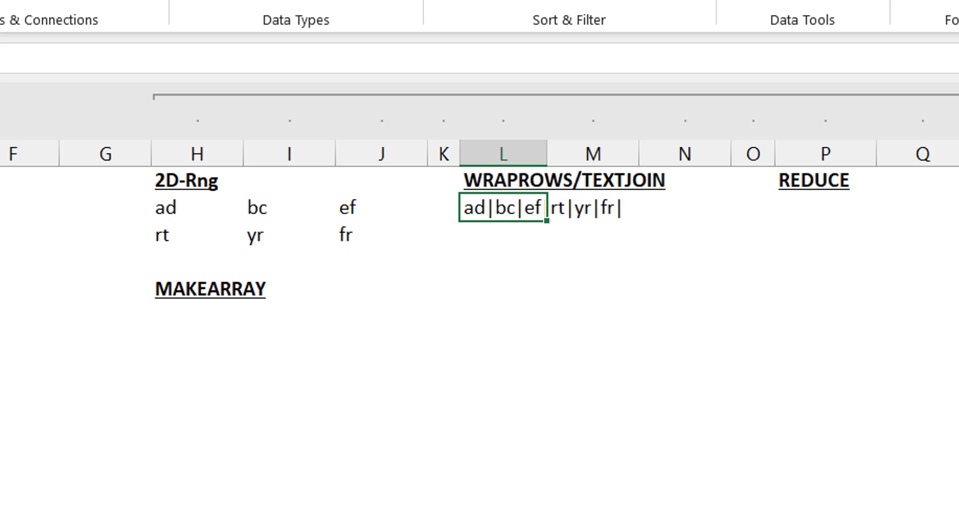
click(0, 62)
text(reptTEXTJOIN("|",1,H2:J3)&"|)
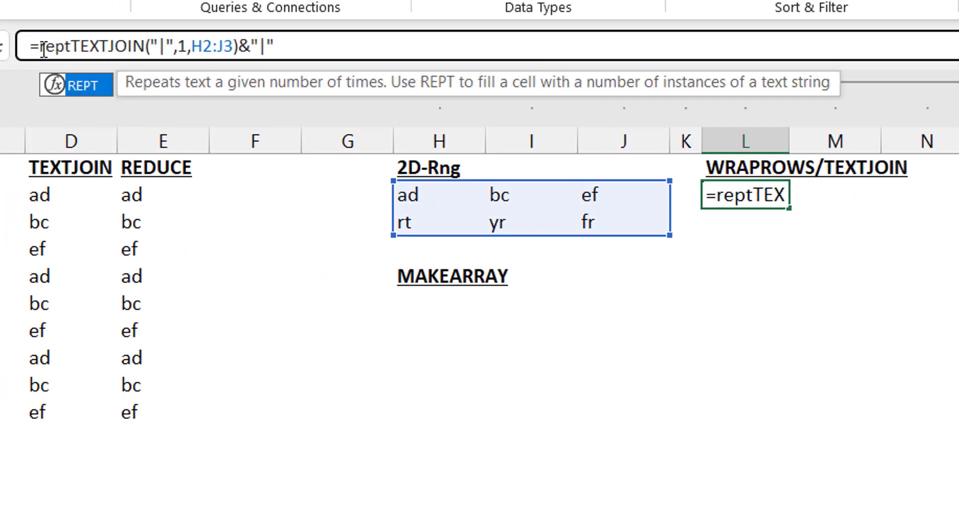
key(Tab)
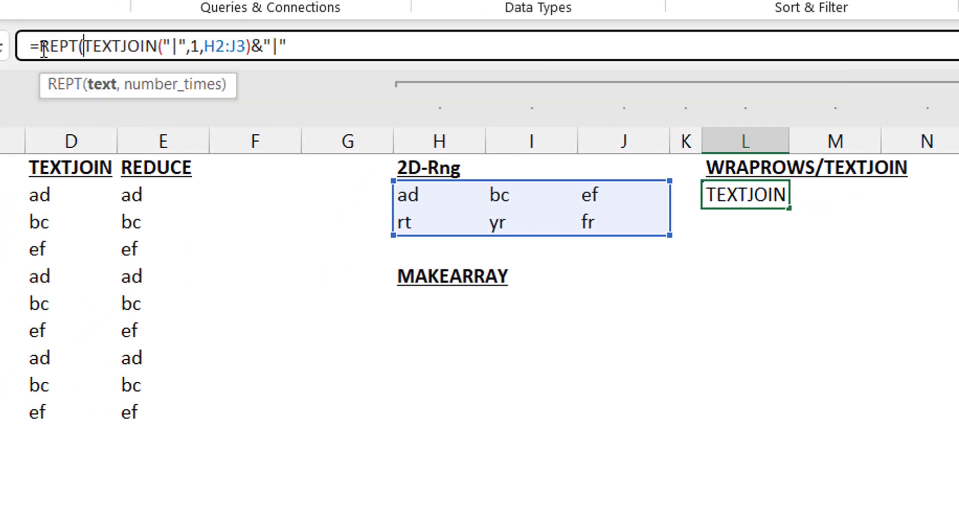
click(327, 46)
text(,)
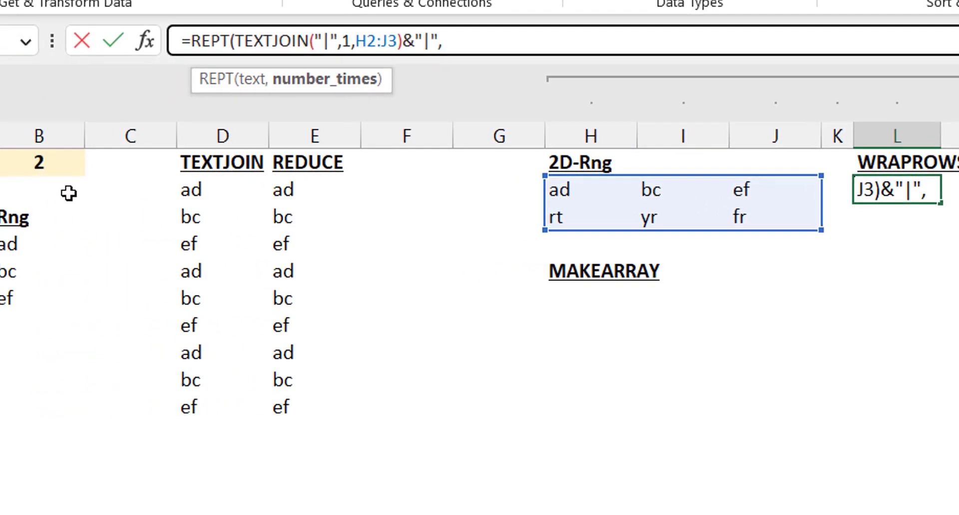
click(73, 160)
text(+1))
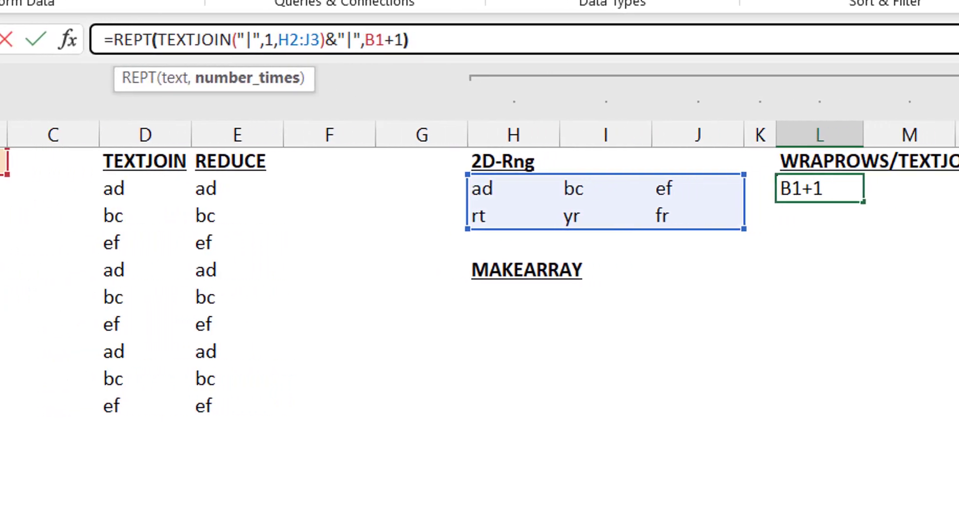
key(Return)
- Wrap the REPT formula in L2 in TEXTSPLIT, leaving the column delimiter empty and using "|" as the row delimiter
key(Up)
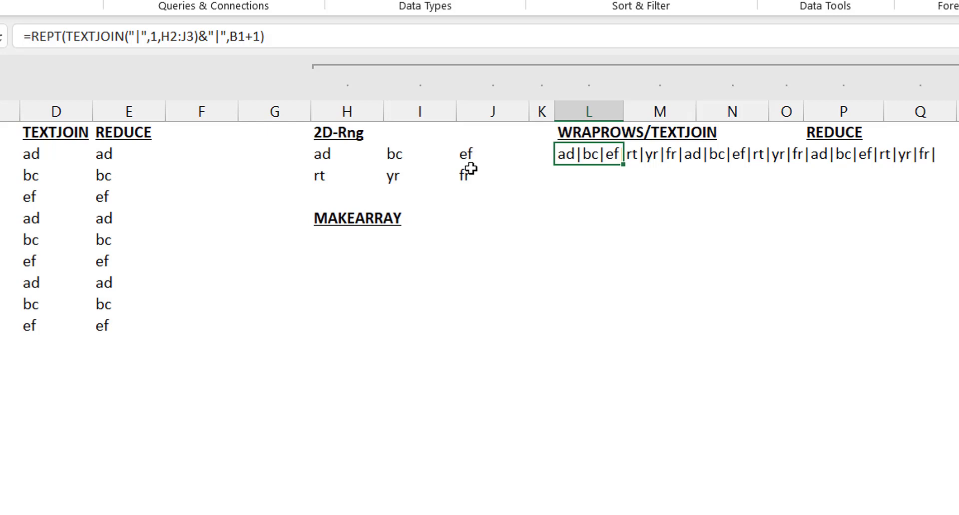
click(33, 37)
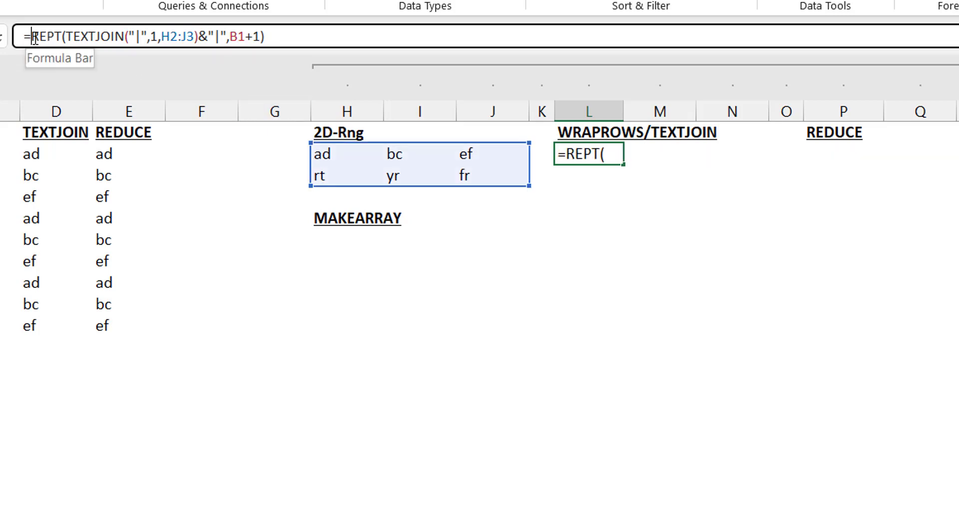
text(textspli)
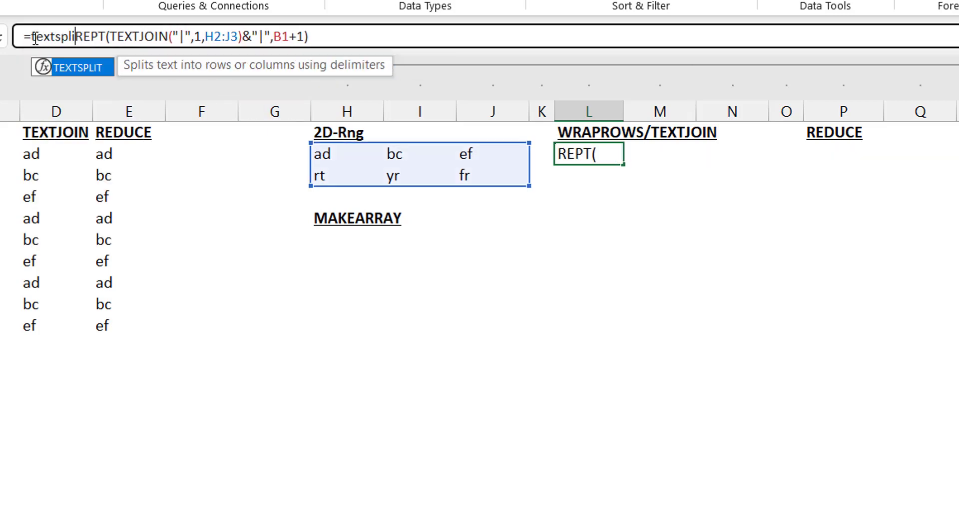
key(Tab)
click(405, 44)
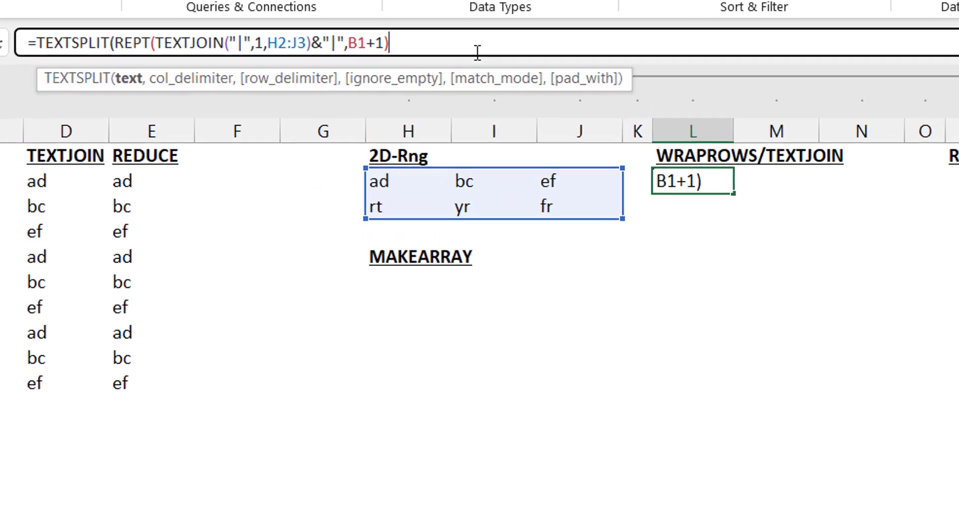
text(,)
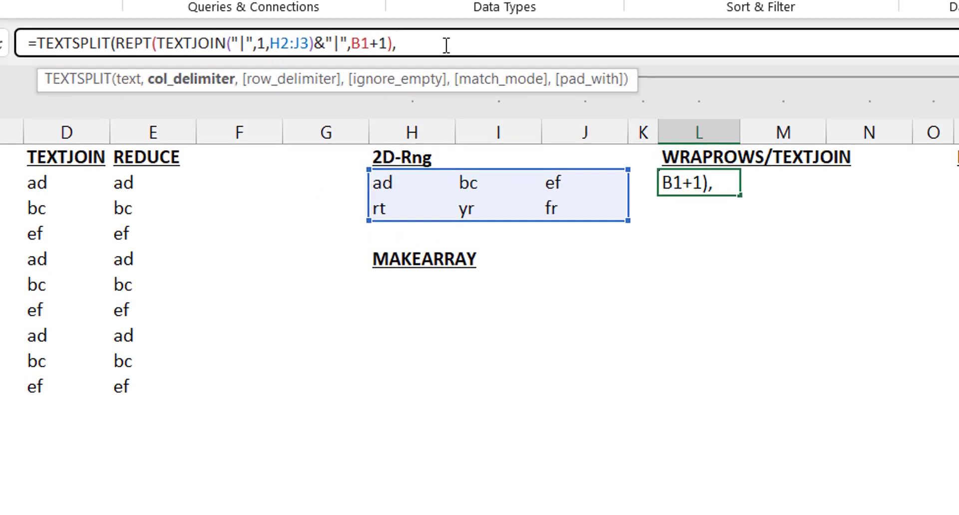
text(,"|)
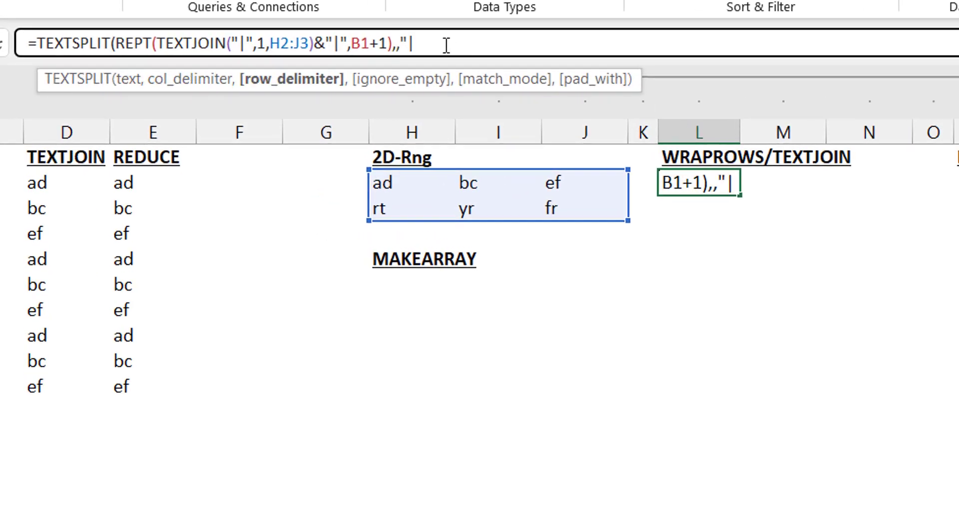
text("))
key(Return)
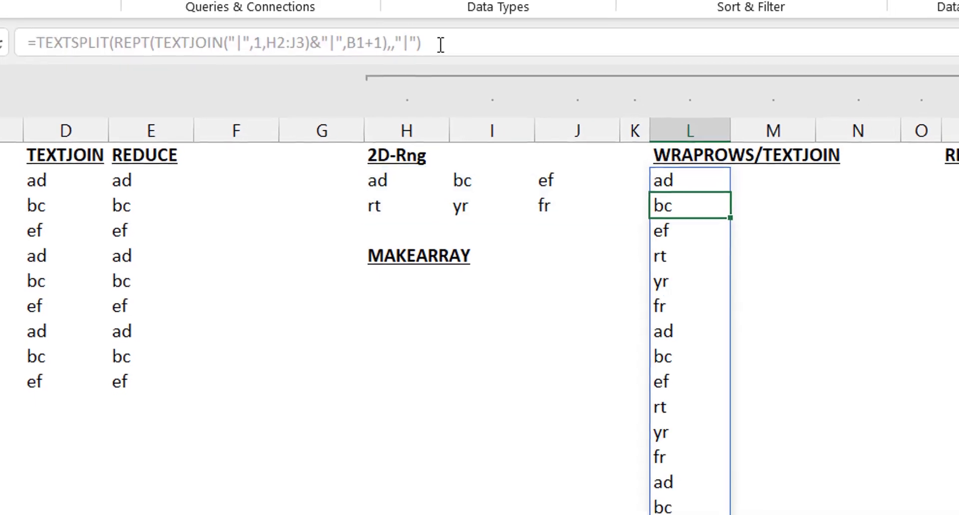
- Add 1 as the ignore_empty argument of TEXTSPLIT in the L2 formula
key(Up)
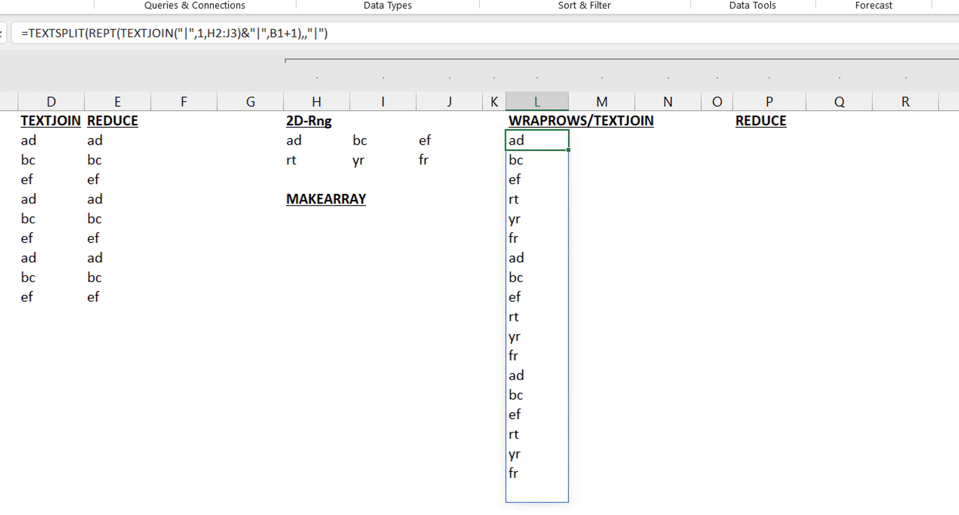
click(341, 35)
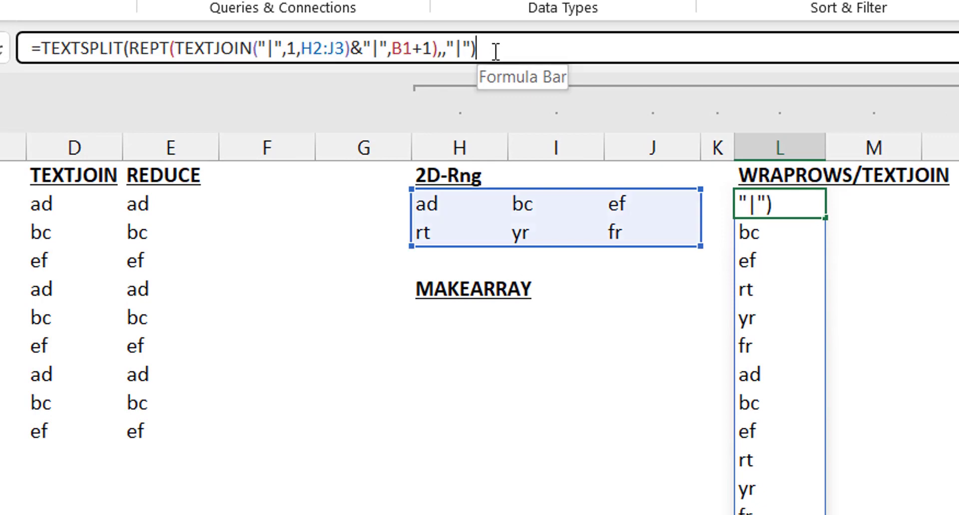
key(Left)
text(,)
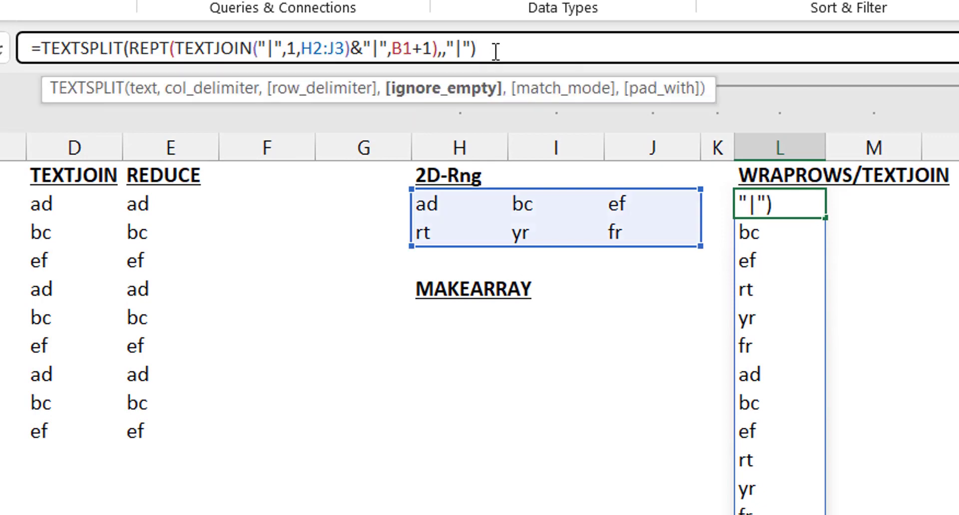
text(1)
key(ctrl+Return)
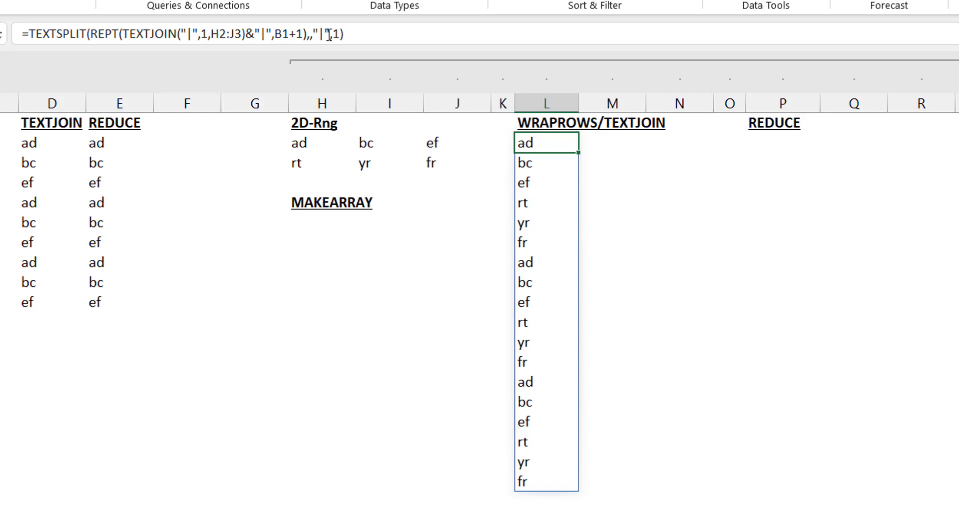
- Wrap the TEXTSPLIT formula in L2 in WRAPROWS, using the TEXTSPLIT result as the vector argument
click(39, 44)
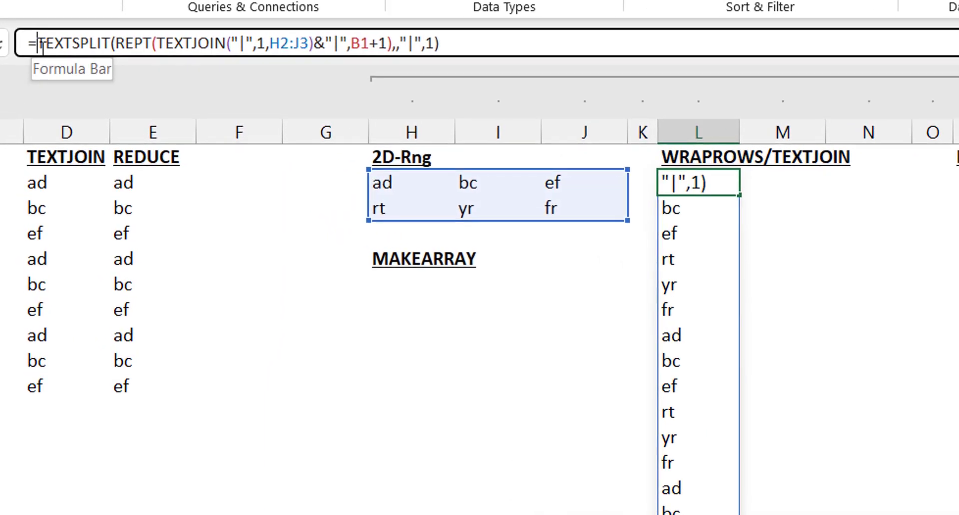
text(wrapro)
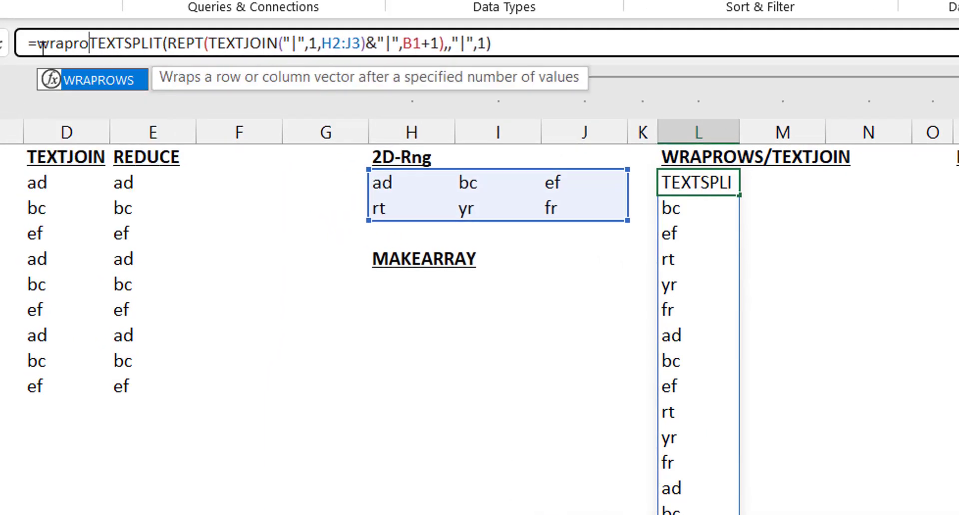
key(Tab)
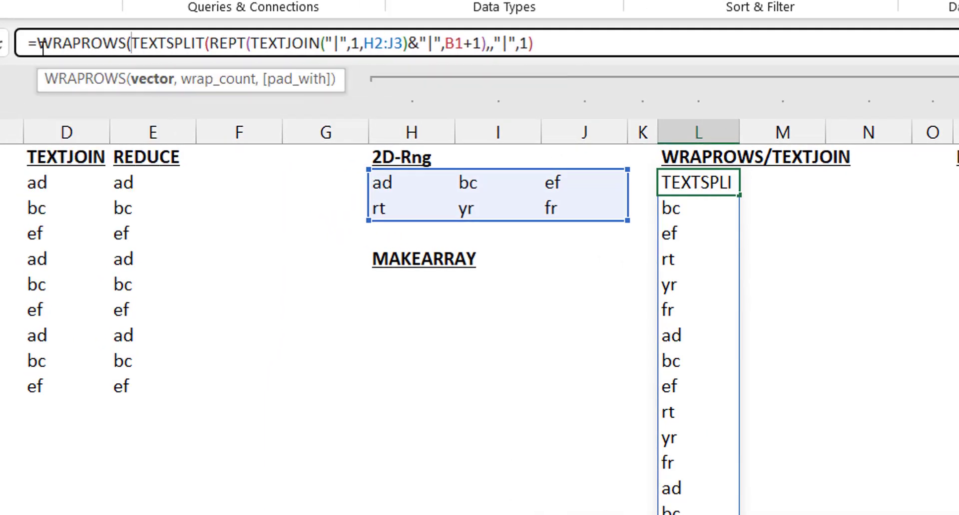
click(577, 48)
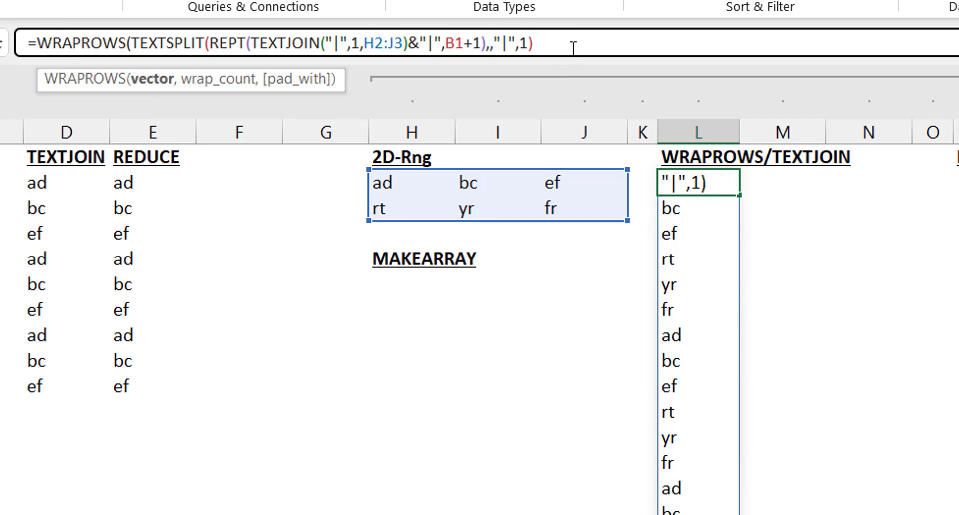
text(,)
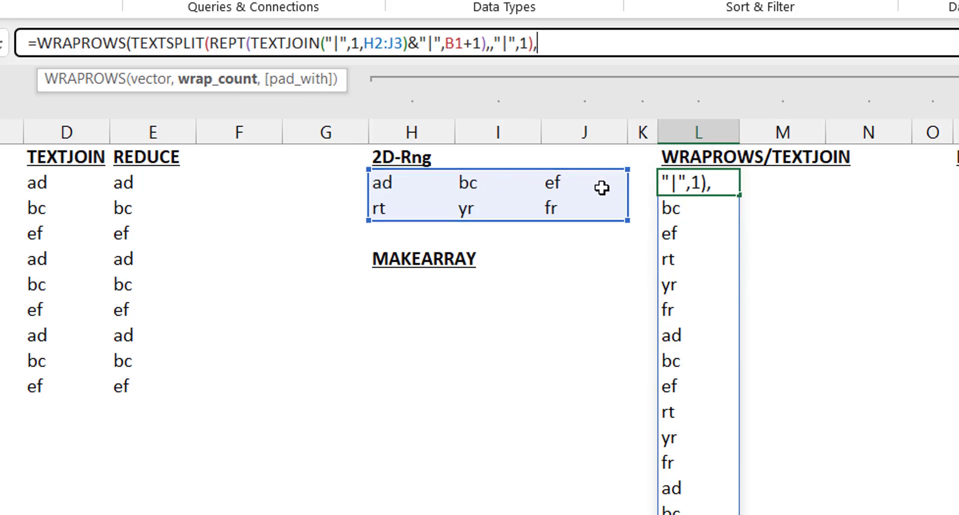
- Use COLUMNS(H2:J3) as the wrap_count argument of WRAPROWS and enter the completed formula in L2
text(columns)
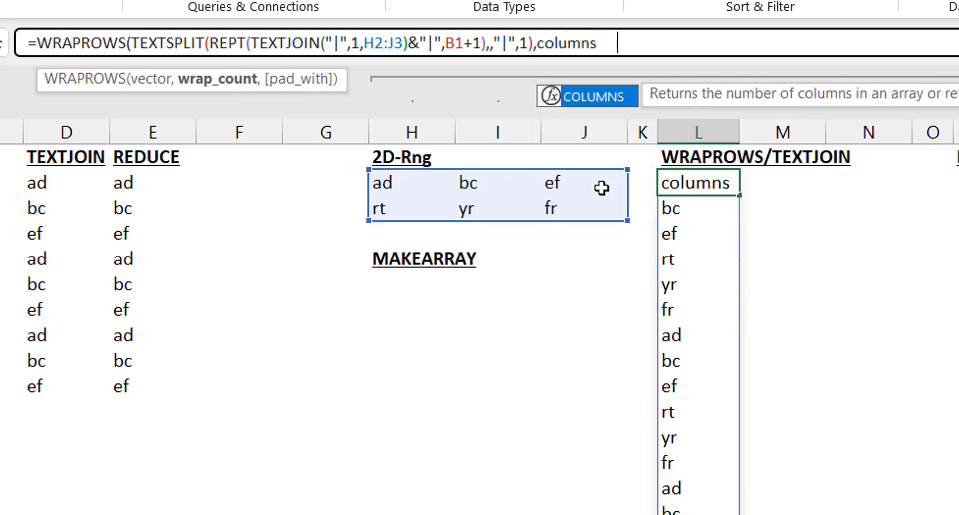
key(Tab)
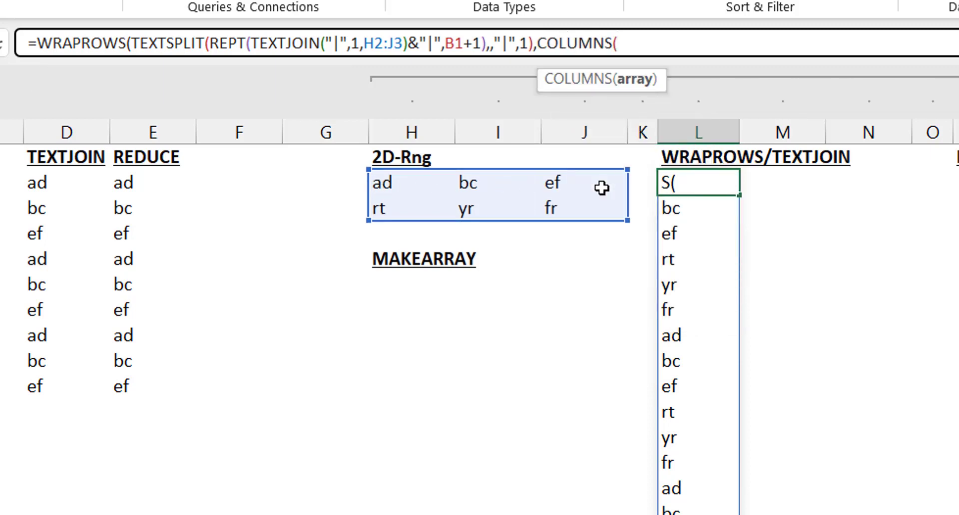
drag(380, 182, 583, 208)
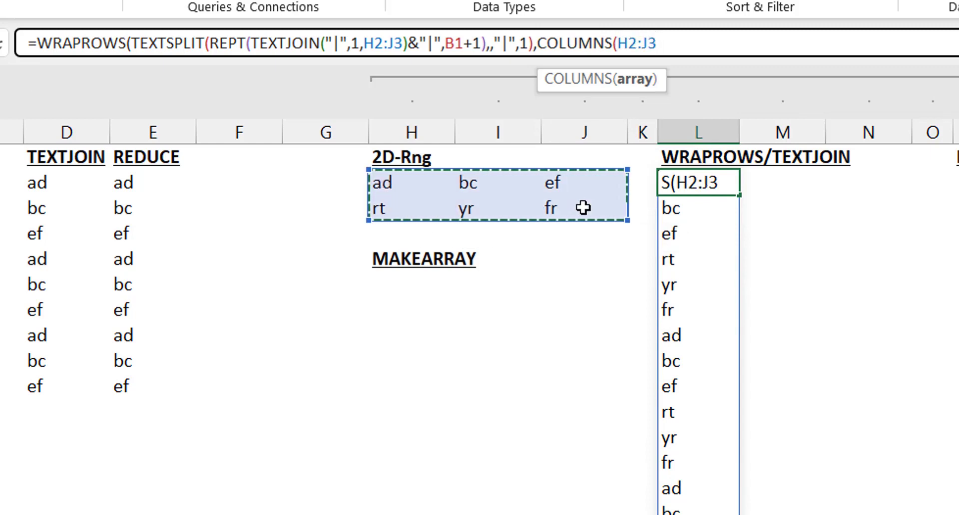
text())
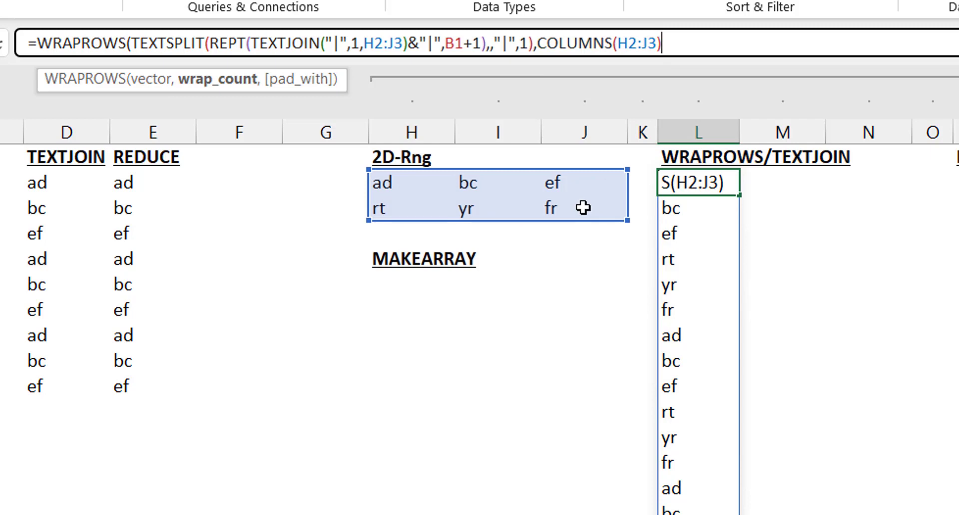
text())
key(Return)
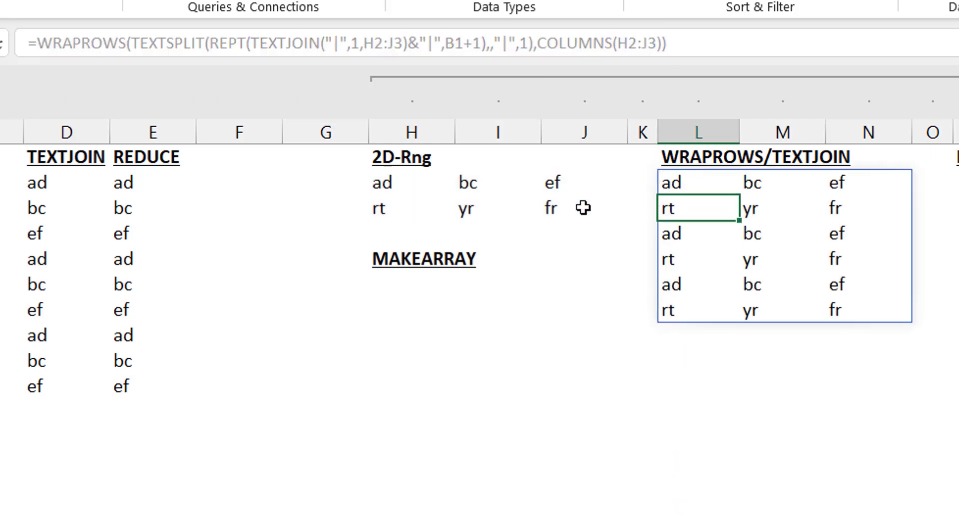
key(Up)
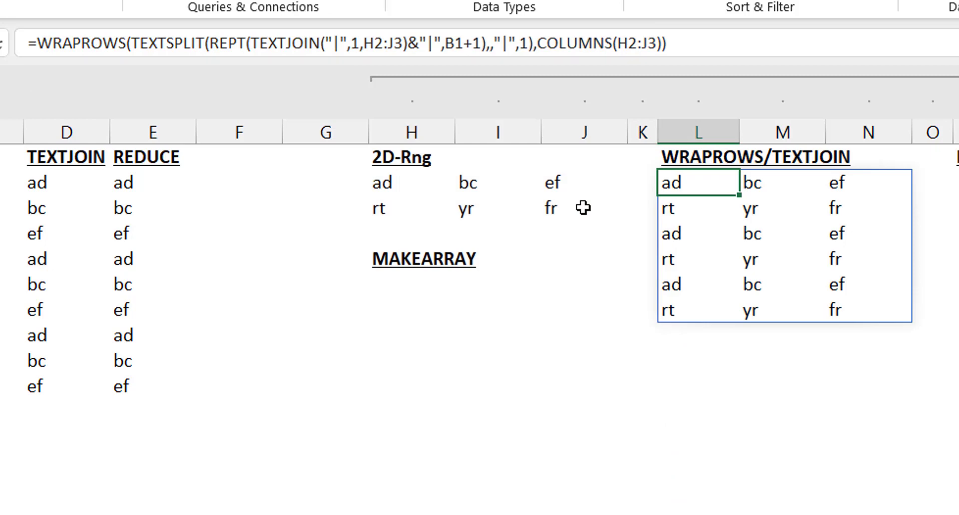
- Set the number of repetitions in B1 to 3
click(86, 133)
text(3)
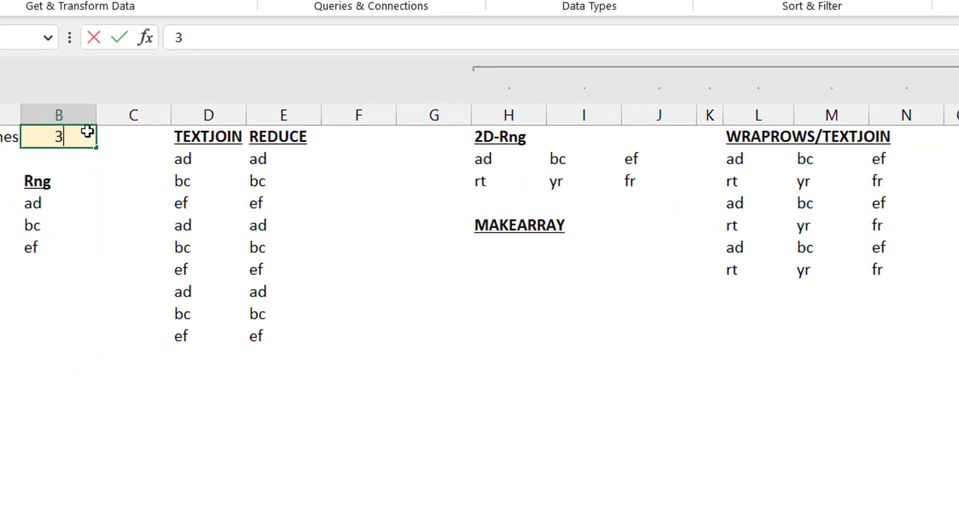
key(ctrl+Return)
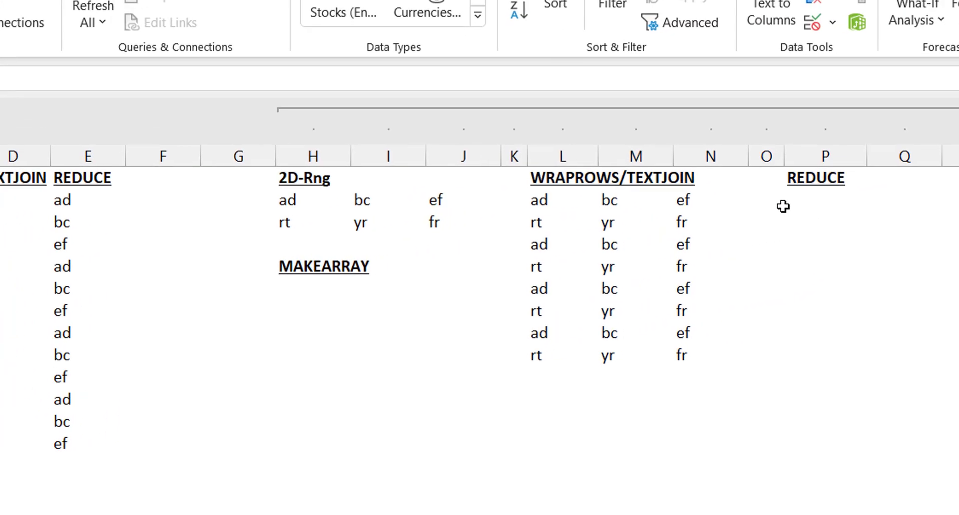
- Start a REDUCE formula in P2 with H2:J3 as the initial value, followed by a line break
click(782, 206)
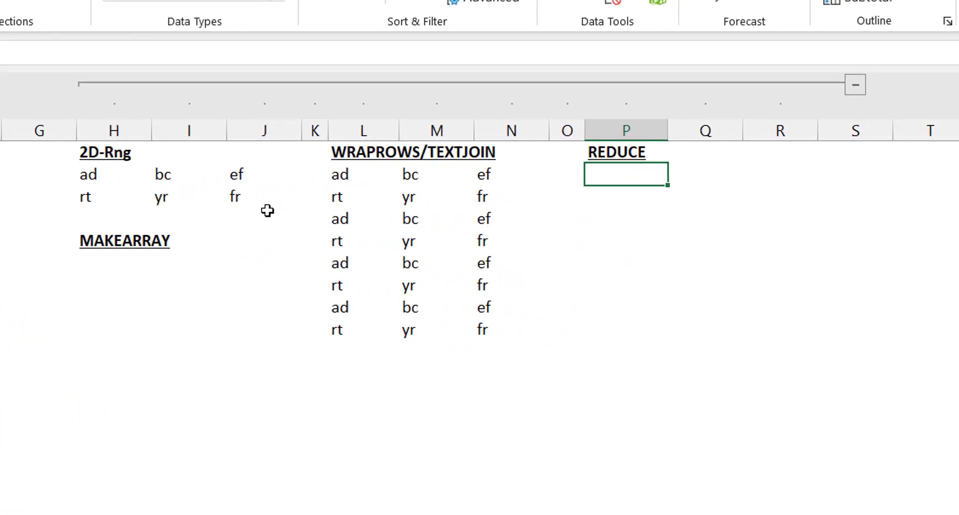
text(=reduce)
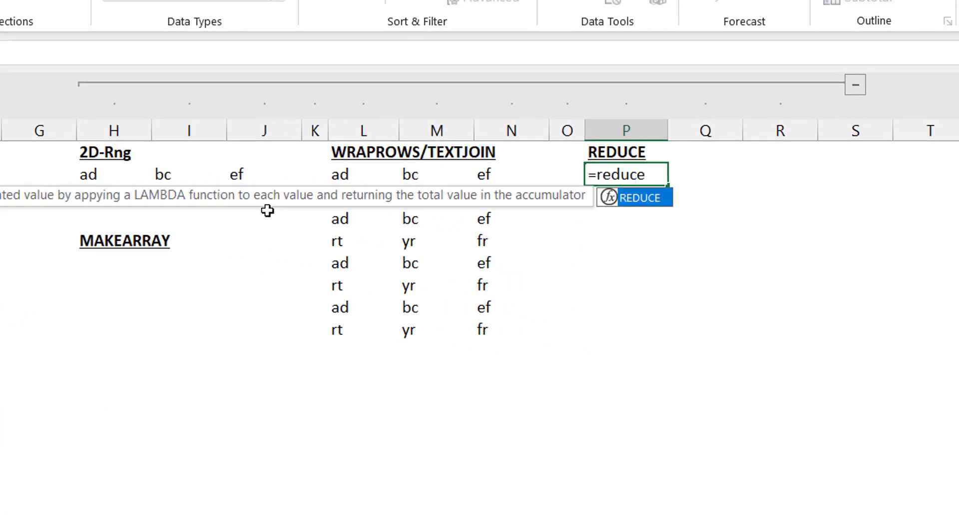
key(Tab)
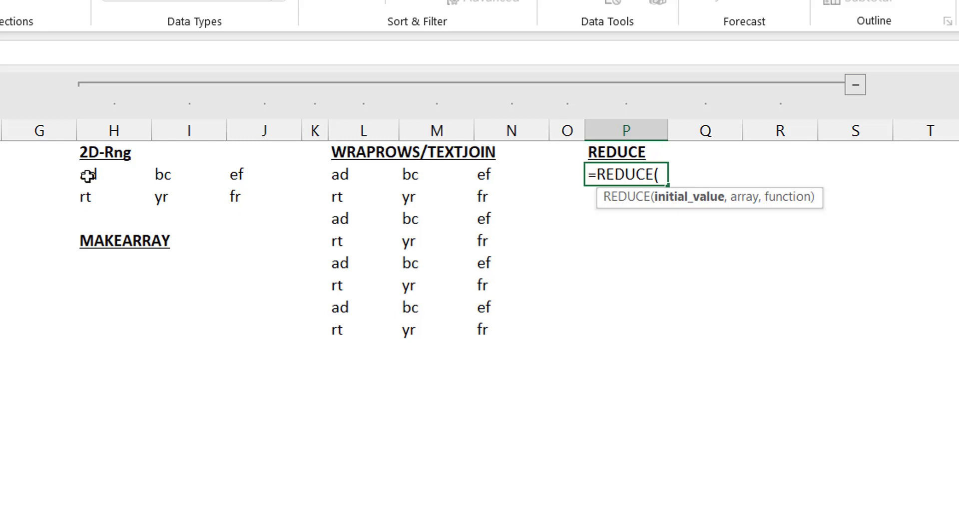
drag(88, 175, 235, 193)
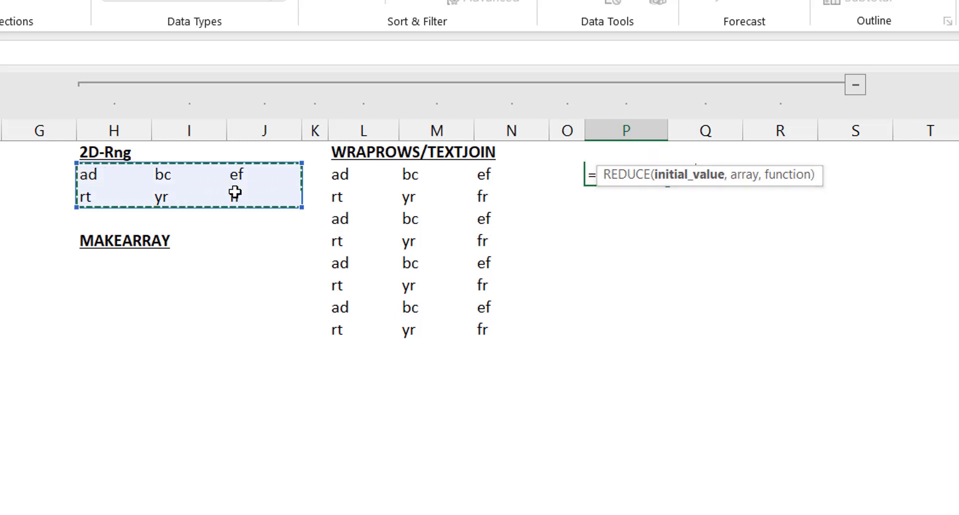
text(,)
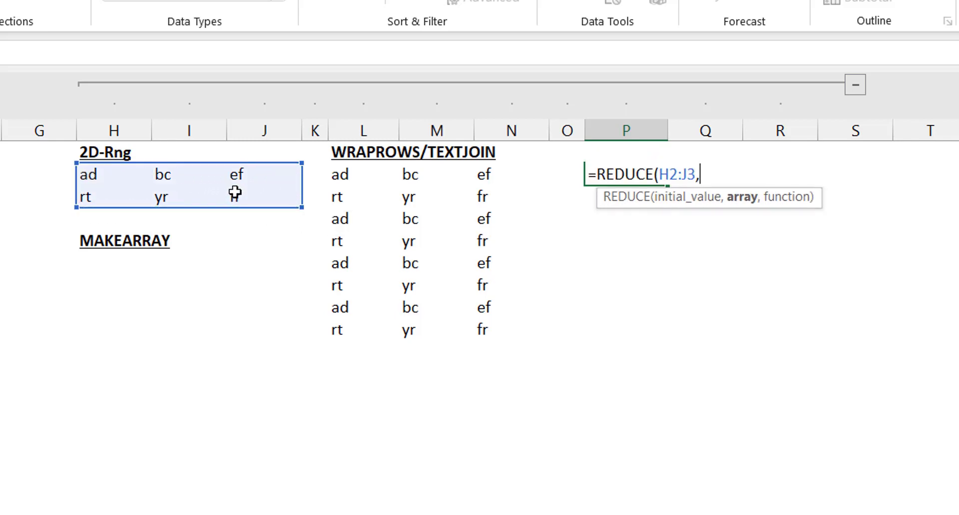
key(alt+Return)
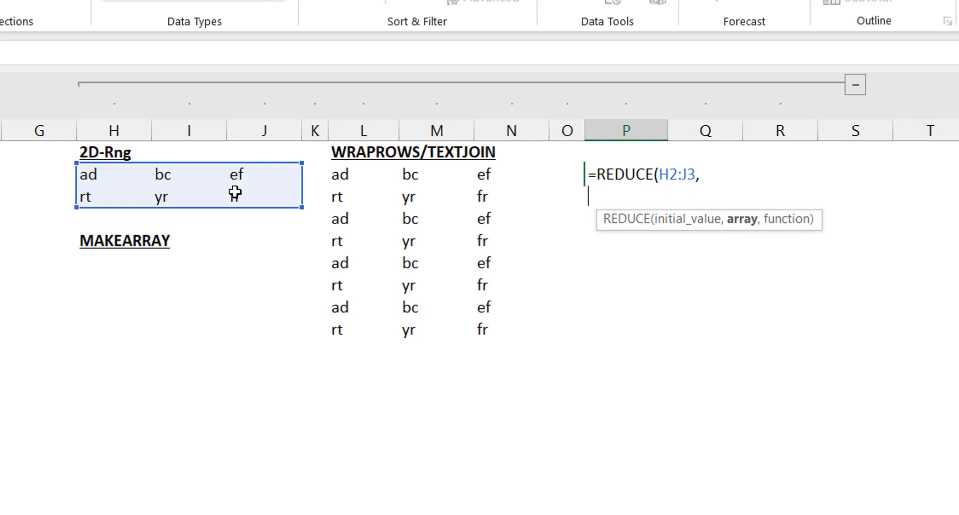
- Add SEQUENCE(B1) as the array argument of REDUCE in P2, followed by a line break
text(seque)
key(Tab)
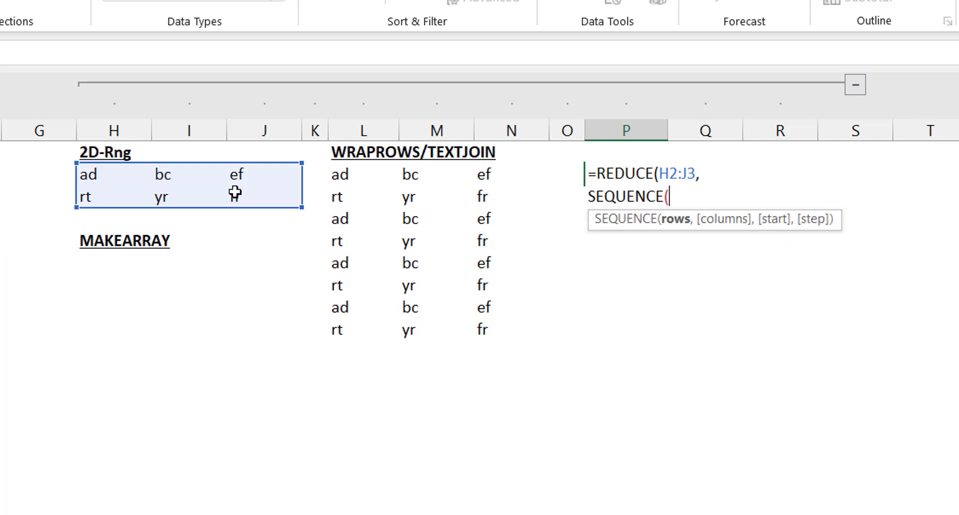
text(B1)
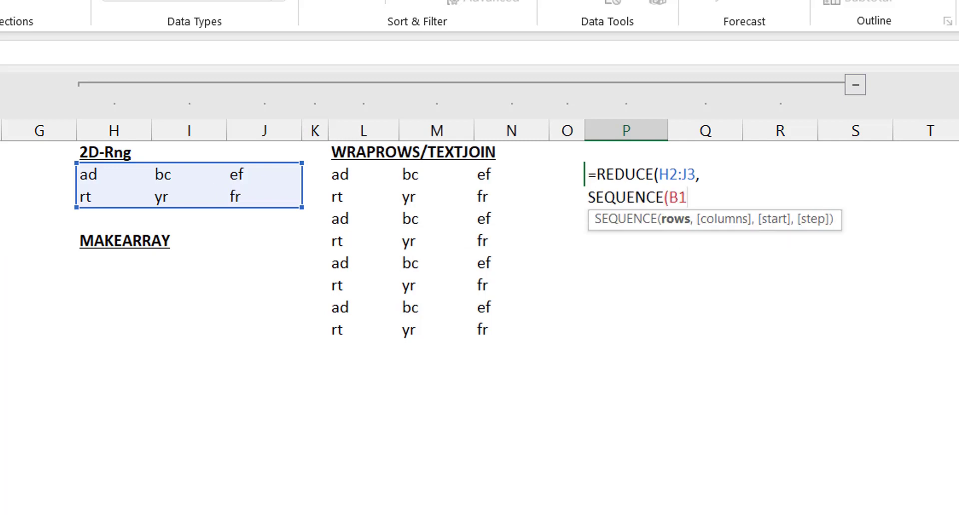
text())
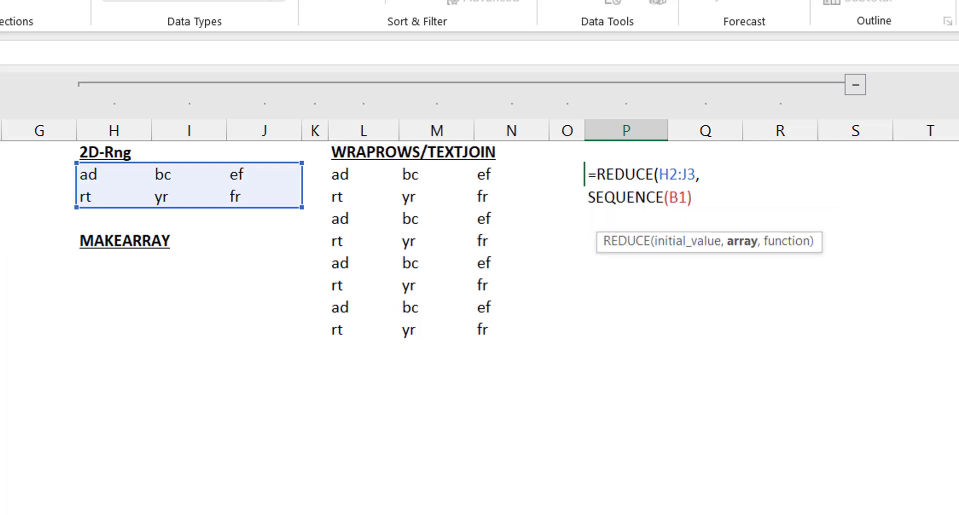
text(,)
key(alt+Return)
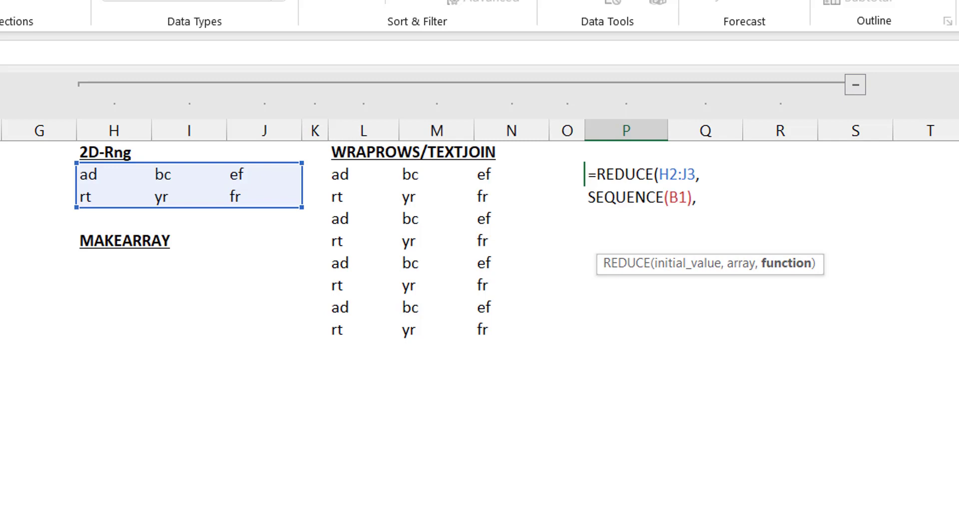
- Add a LAMBDA with the parameters a and b as the function argument of REDUCE in P2
text(lambda)
key(Tab)
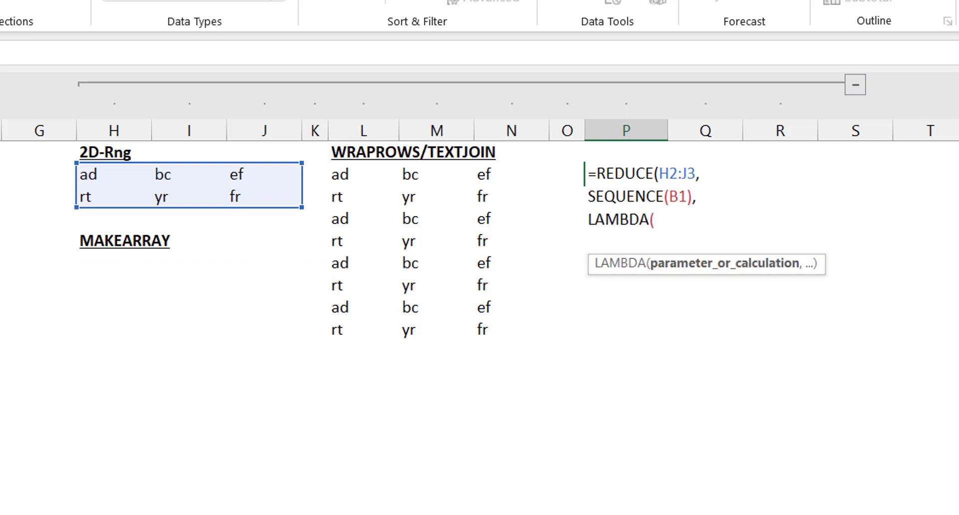
text(a)
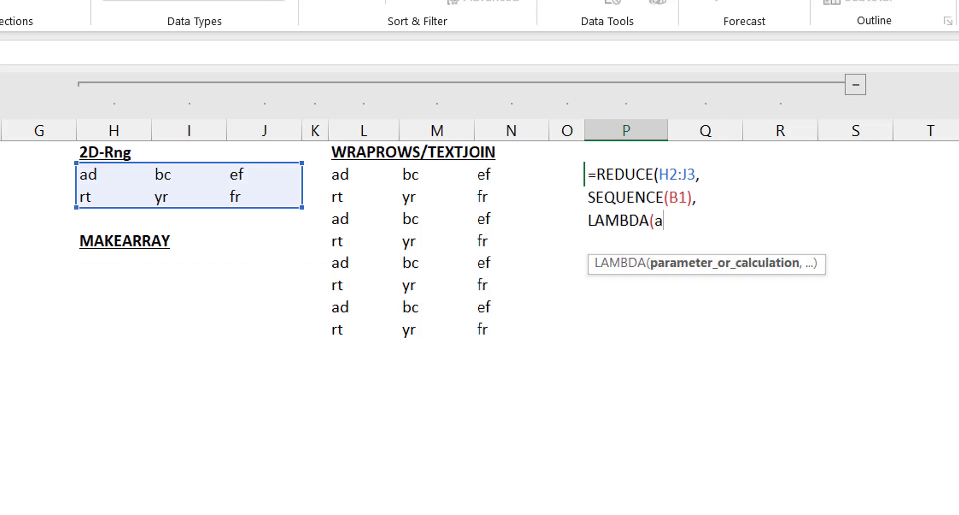
text(,b,)
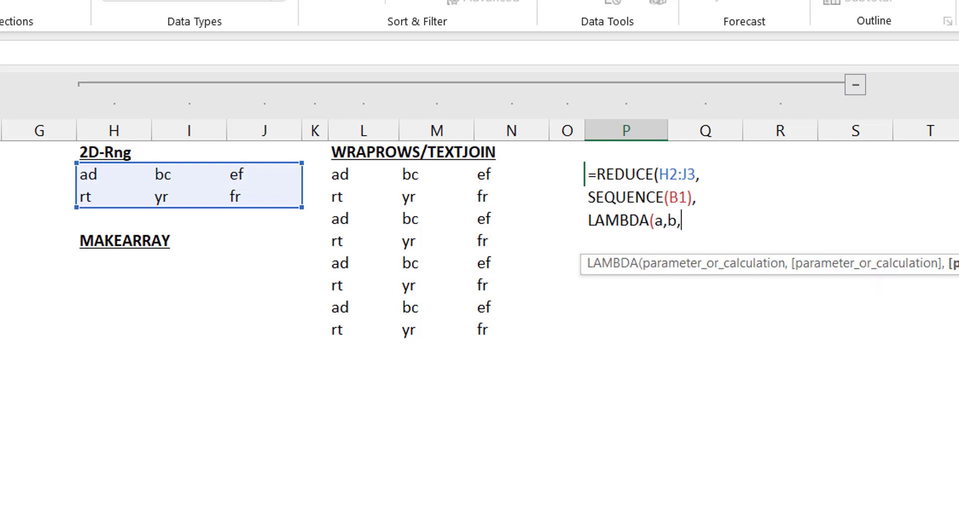
- Use VSTACK(a,H2:J3) as the LAMBDA calculation, enter the completed REDUCE formula, and reselect P2
text(vstack)
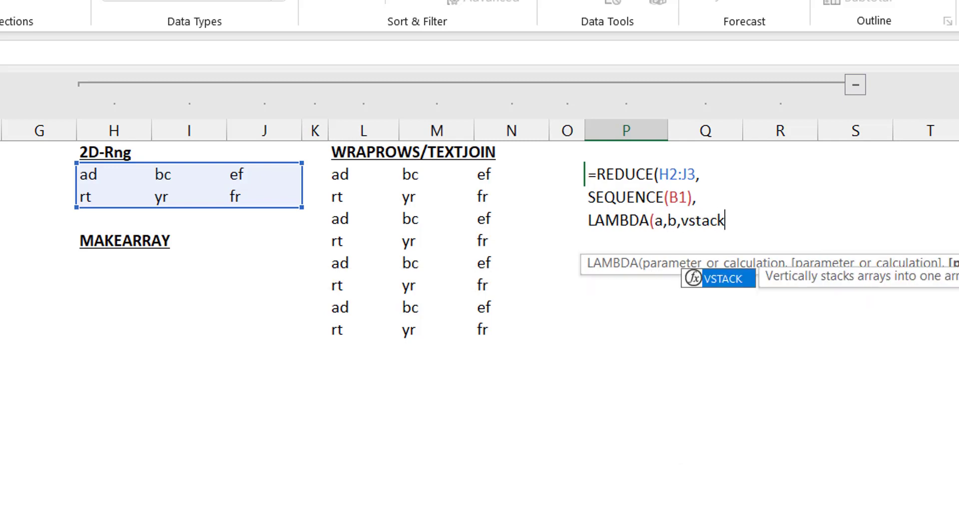
key(Tab)
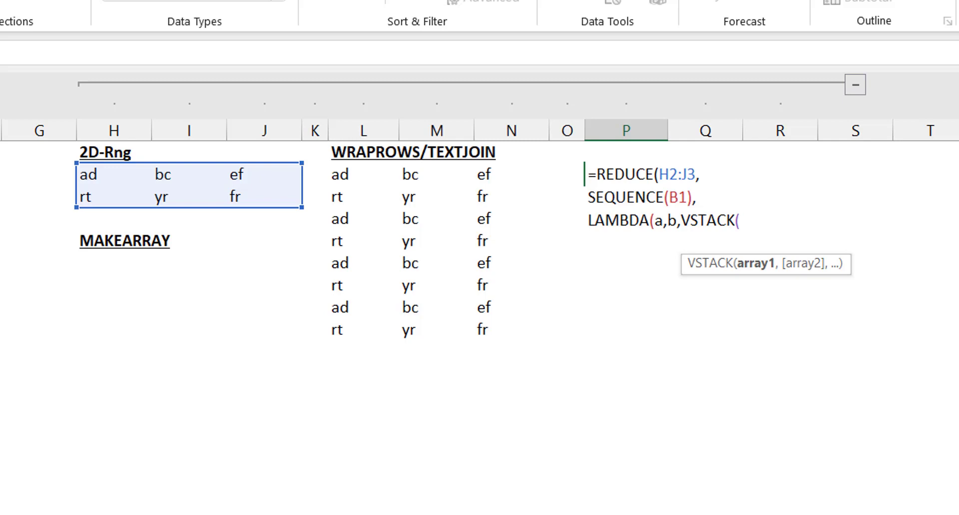
text(a,)
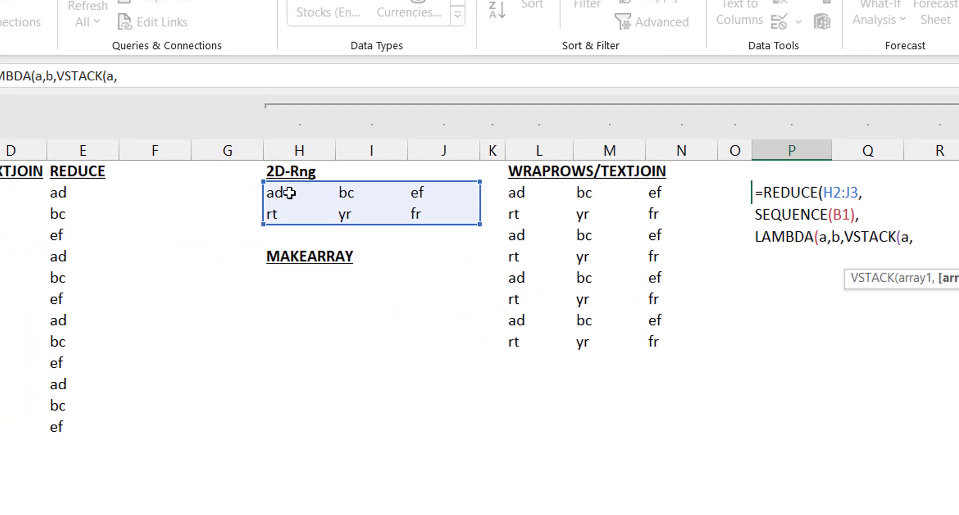
drag(290, 193, 447, 207)
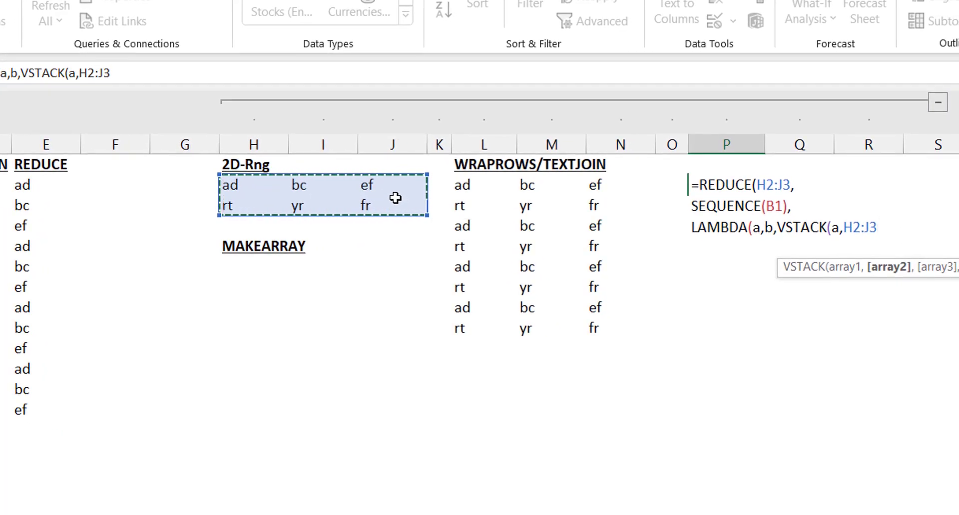
text())
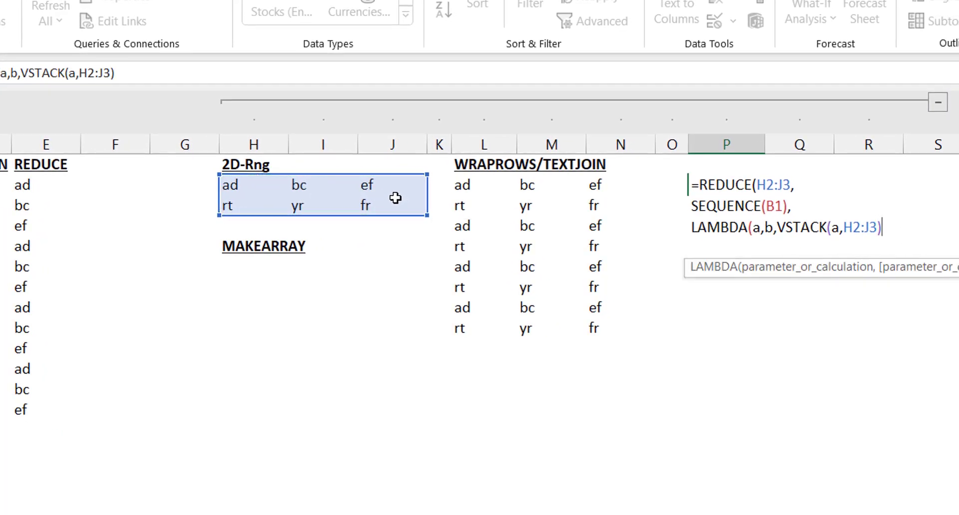
text())
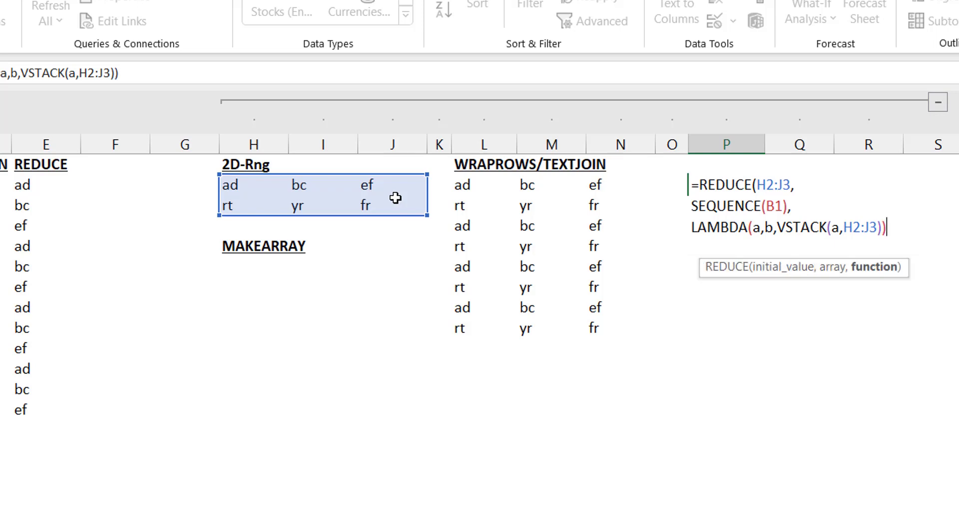
text())
key(Return)
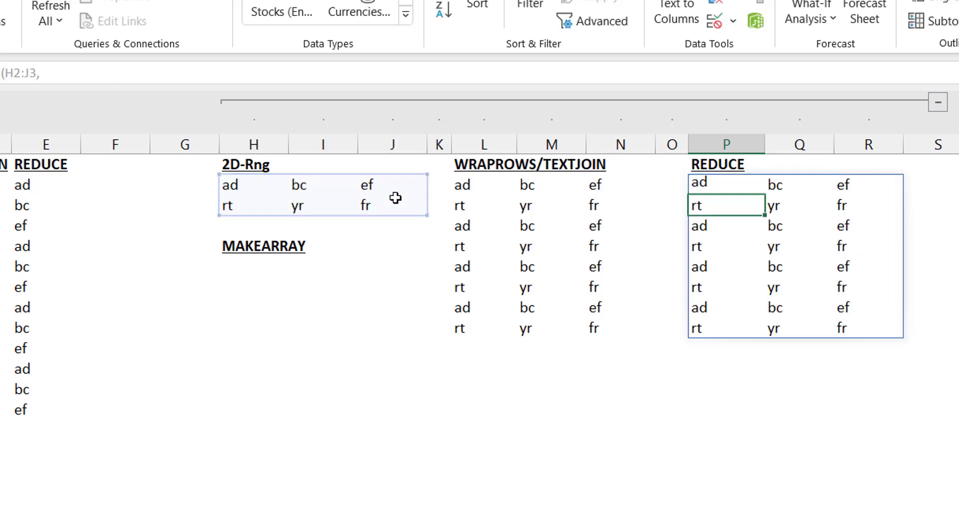
key(Up)
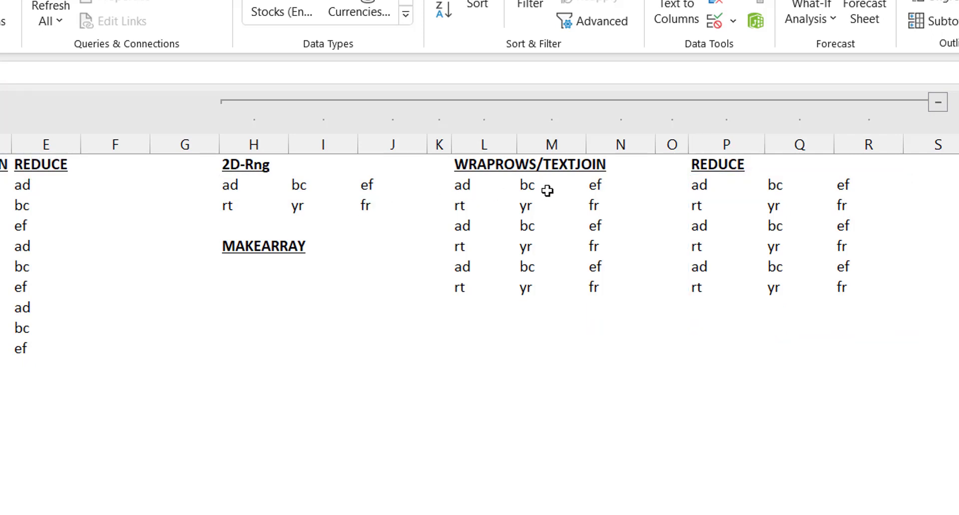
click(705, 181)
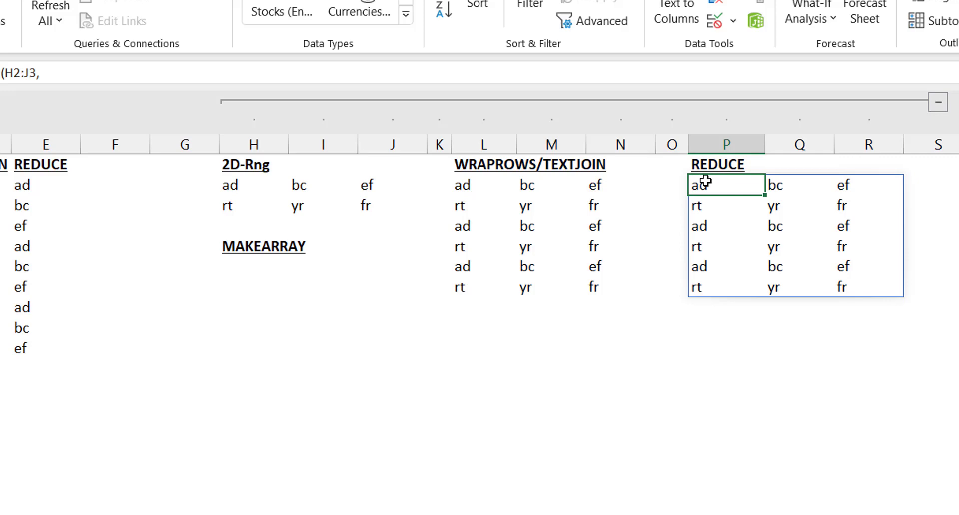
- Expand the formula bar and compare the range references in the REDUCE formulas of E2 and P2, leaving both formulas unedited
key(ctrl+shift+u)
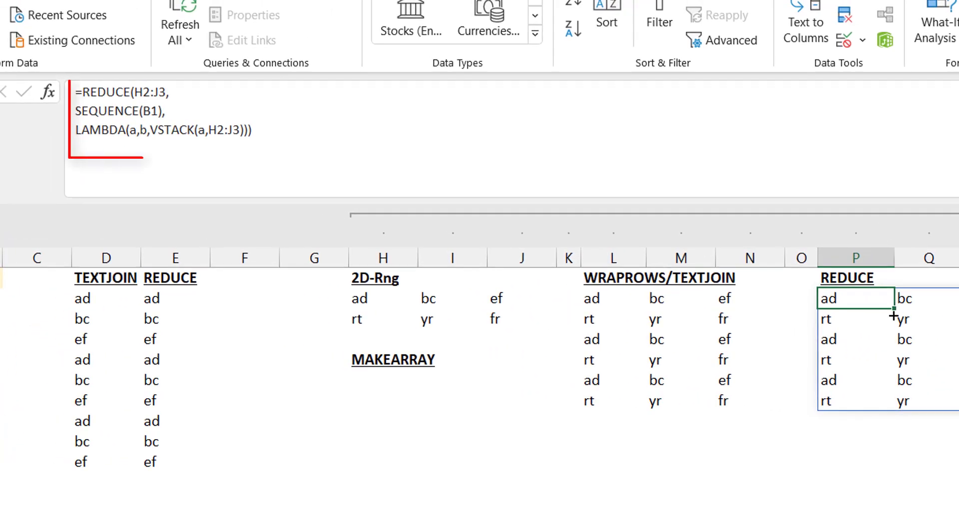
click(160, 301)
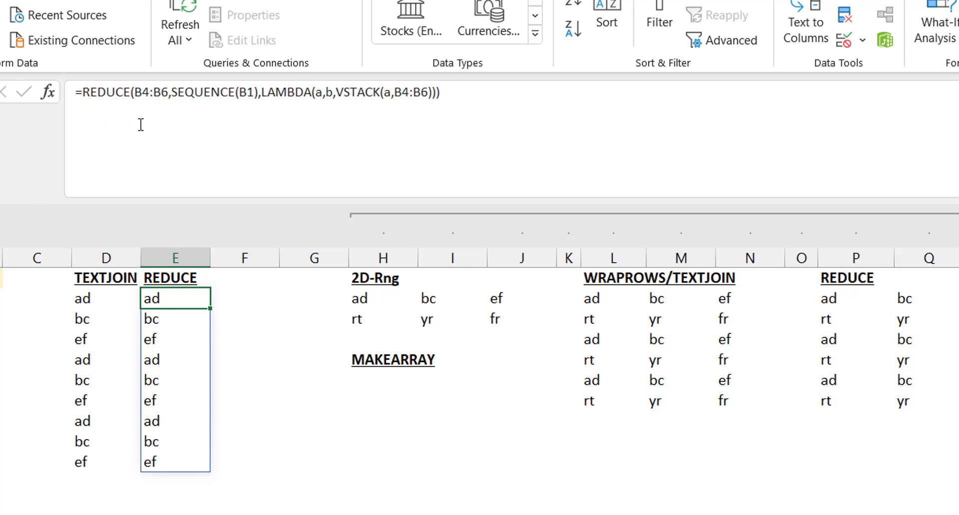
click(152, 94)
click(422, 95)
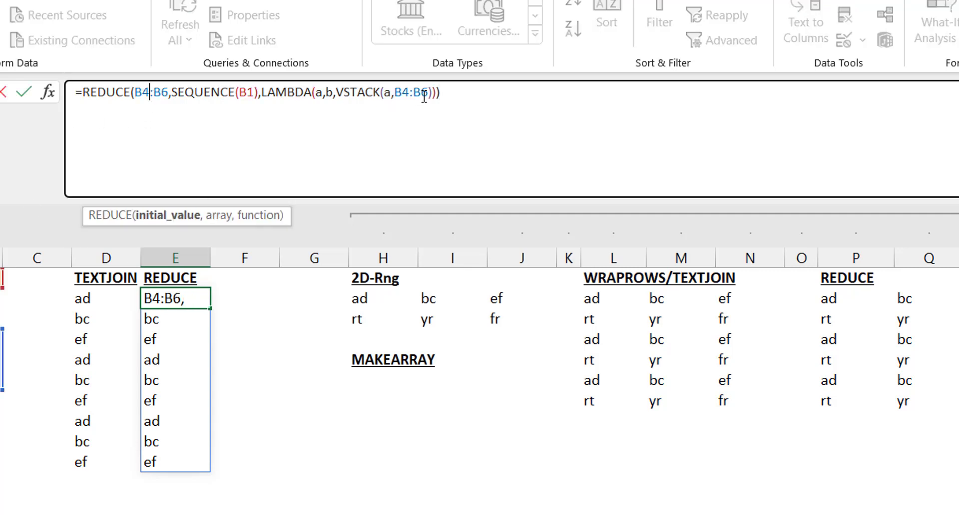
key(Escape)
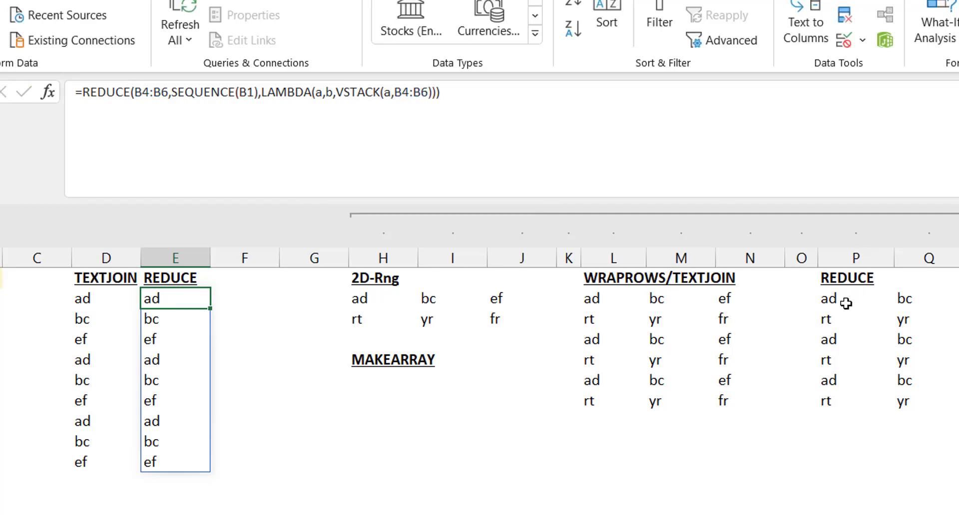
click(846, 299)
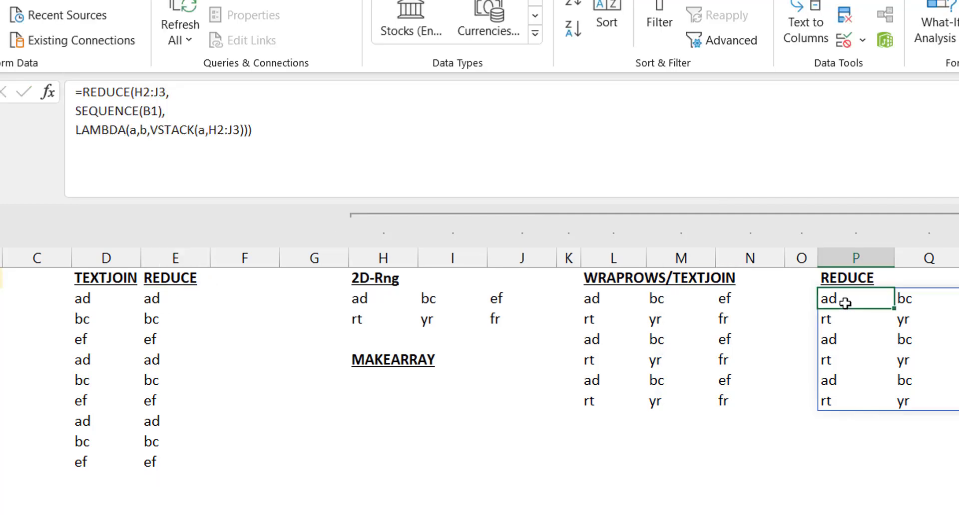
click(136, 92)
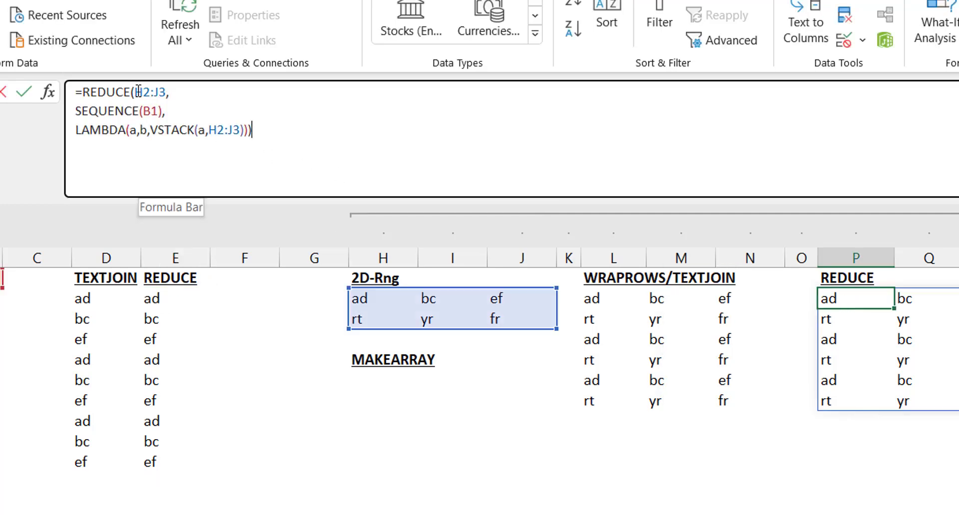
click(241, 132)
key(Escape)
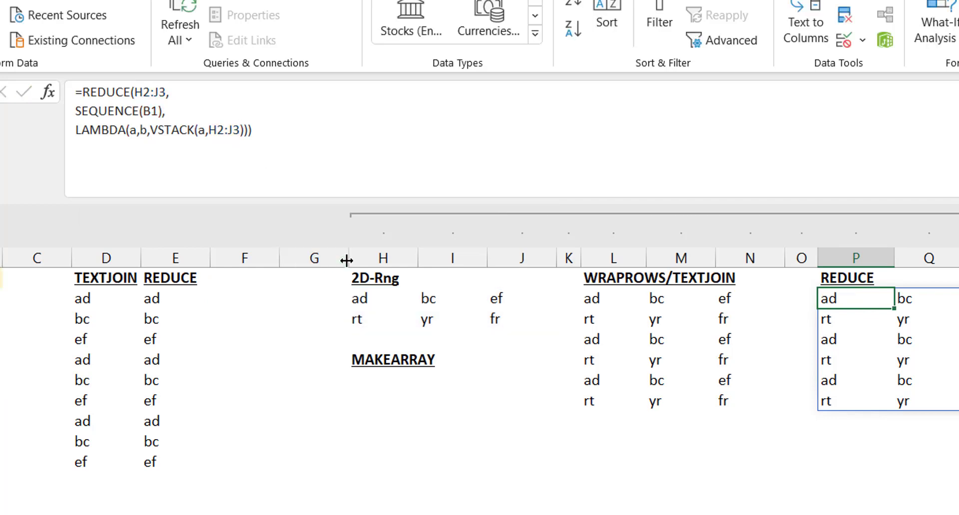